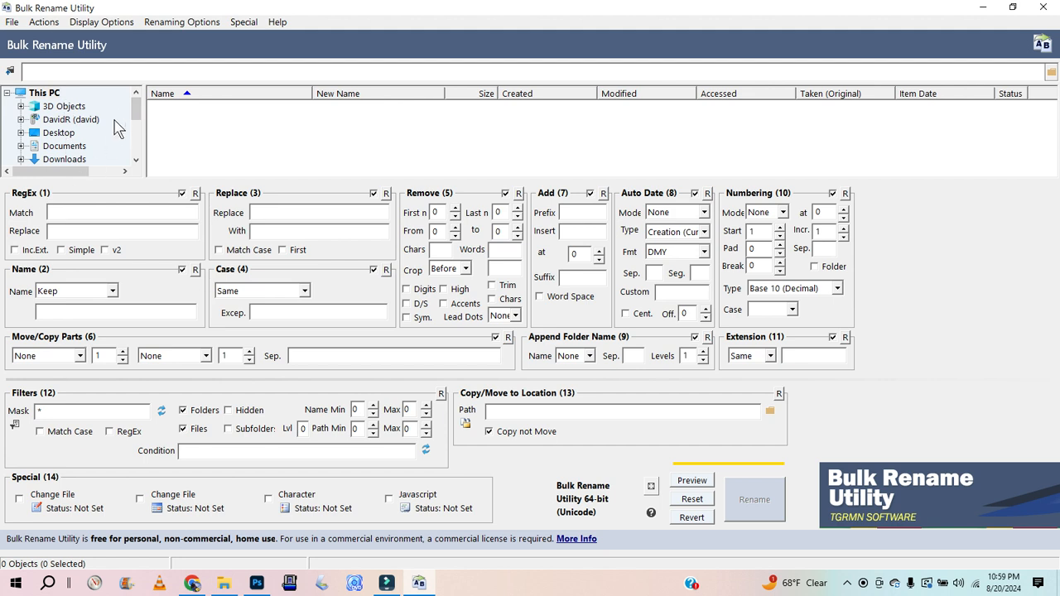
Step: Open the 000ACTION_ folder on the Desktop in the file browser
click(60, 133)
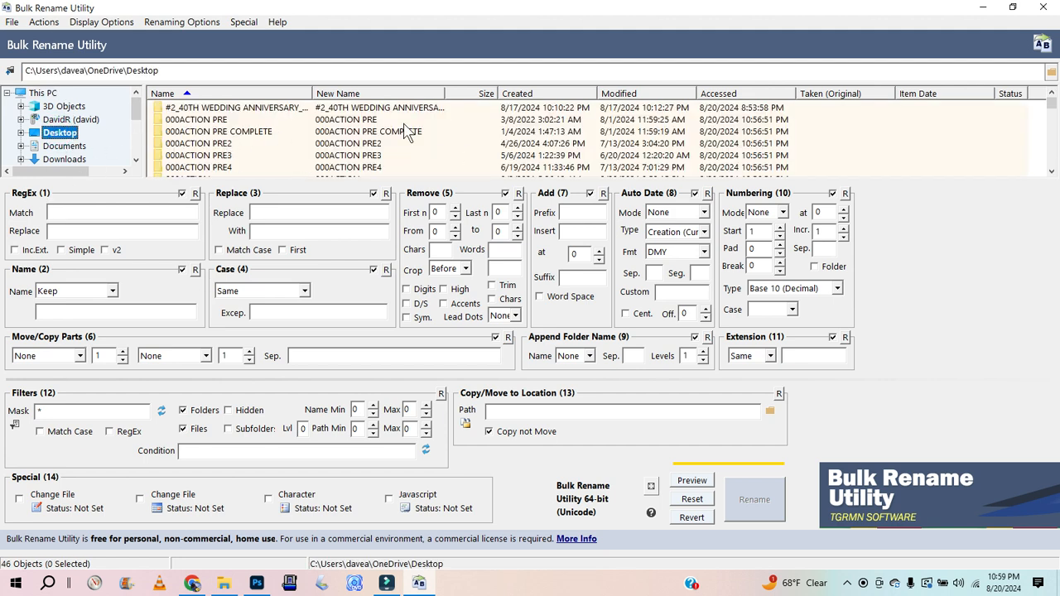
click(1051, 172)
click(1051, 173)
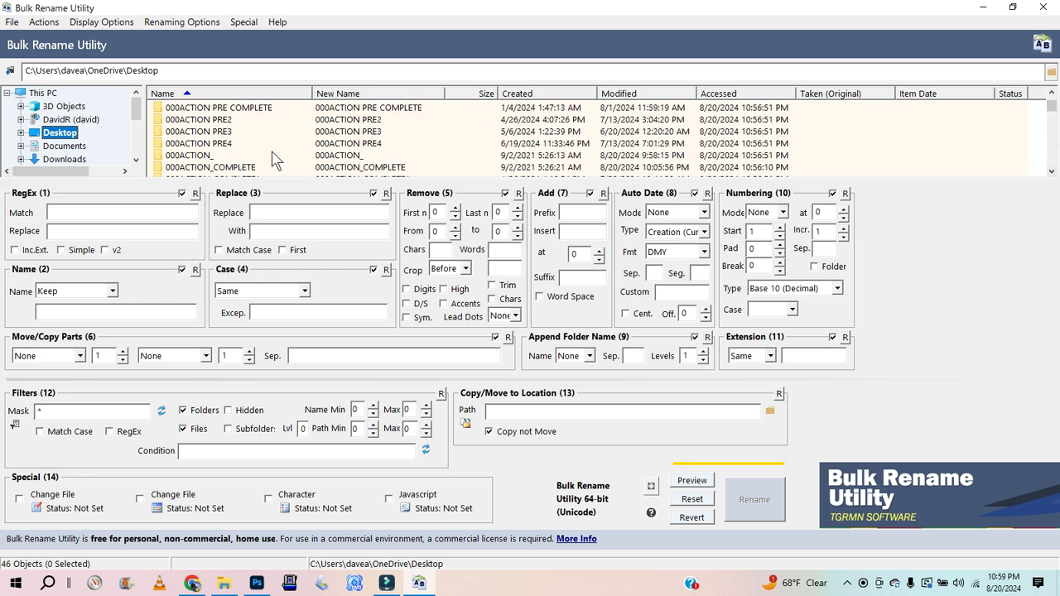
double_click(198, 157)
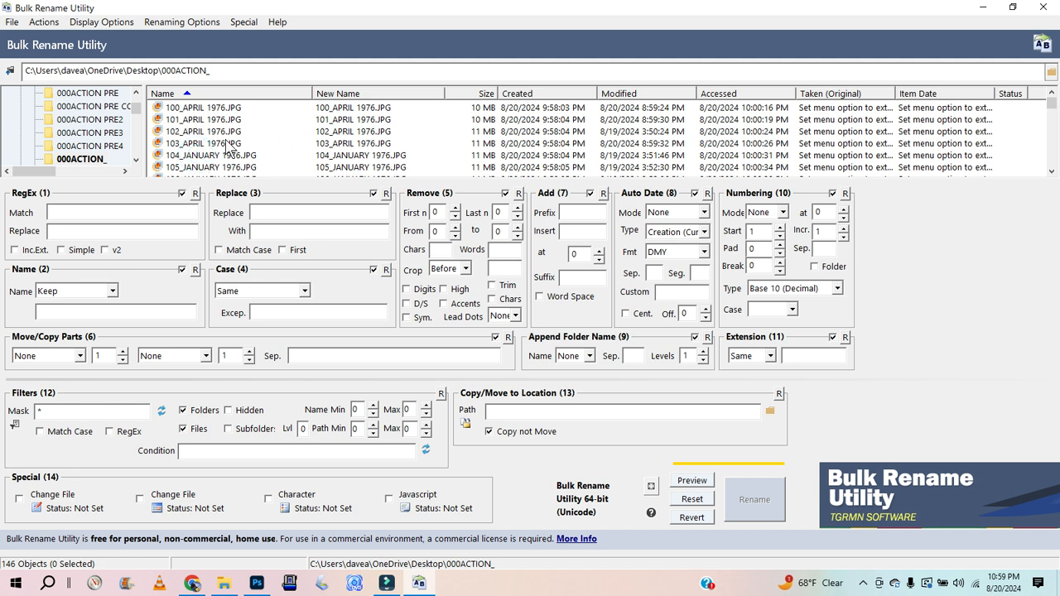
Step: Browse the 000ACTION_ folder in File Explorer with large thumbnails and view the 2_MAY 1976 photo
click(224, 583)
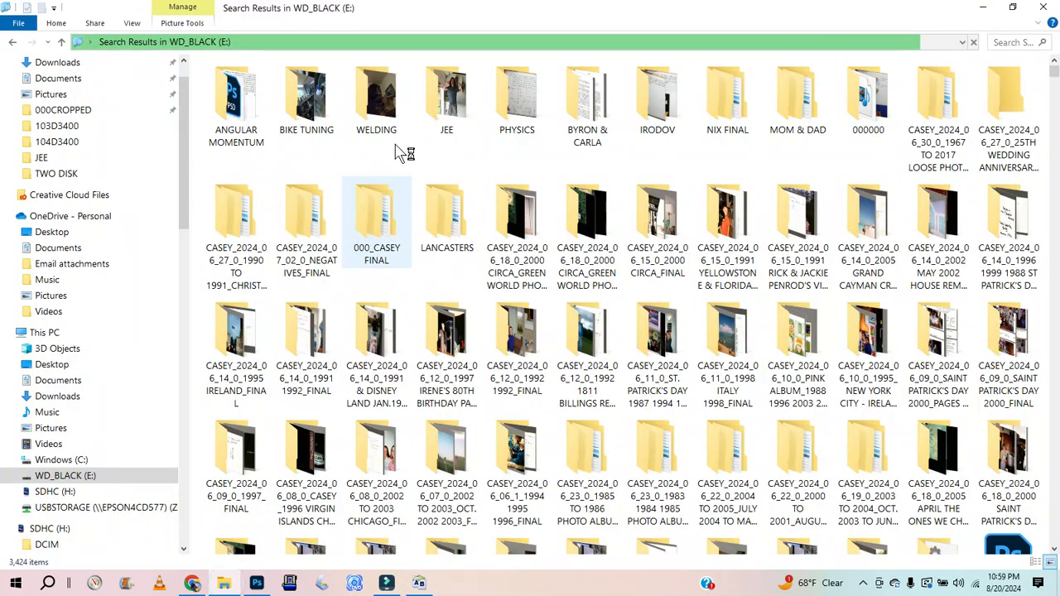
click(46, 234)
click(254, 142)
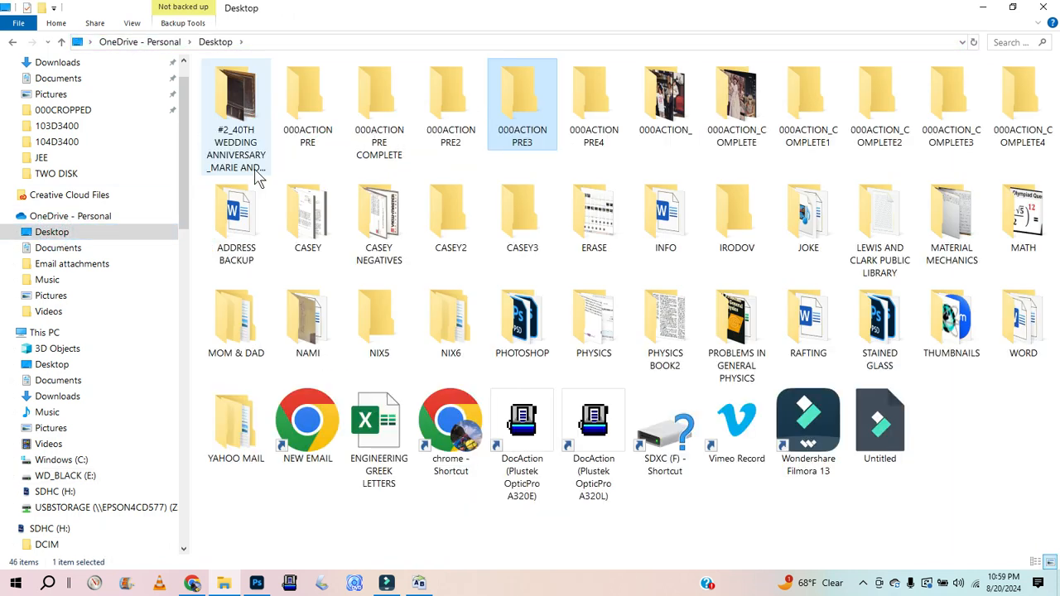
double_click(674, 111)
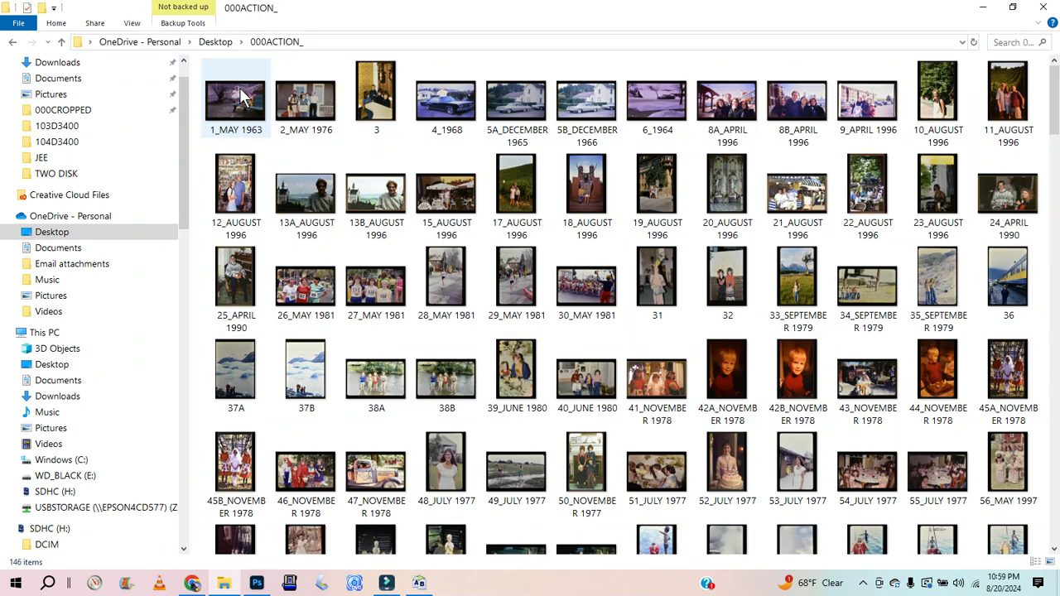
ctrl+scroll(240, 97, up, 3)
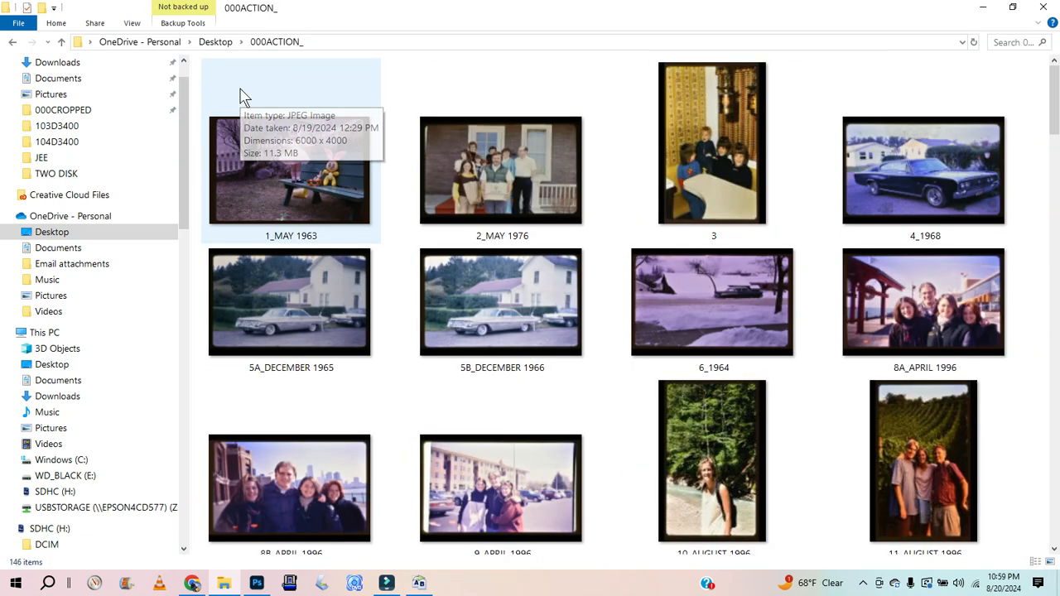
double_click(496, 207)
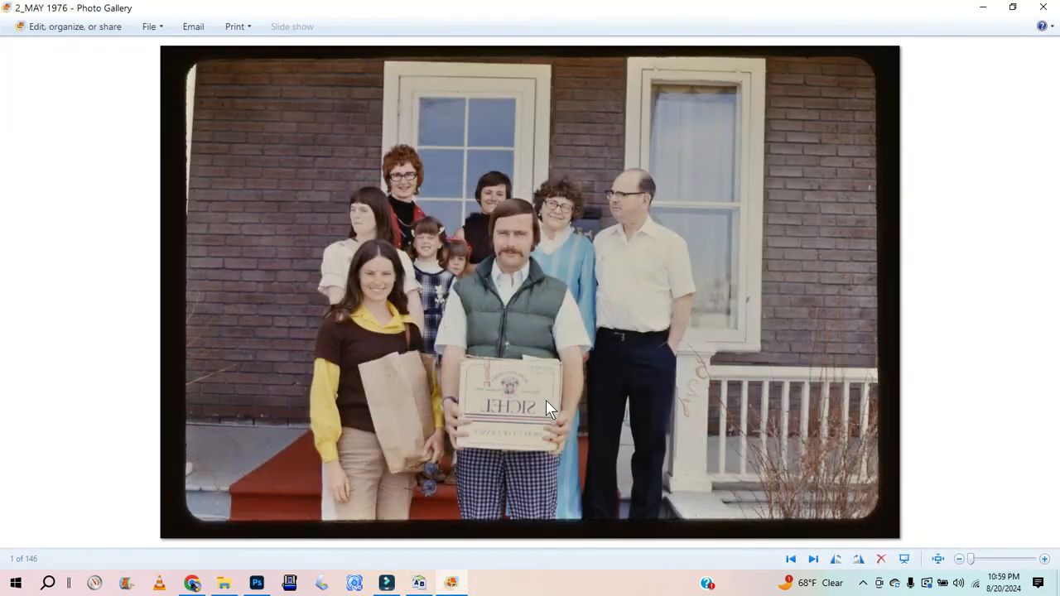
click(1044, 6)
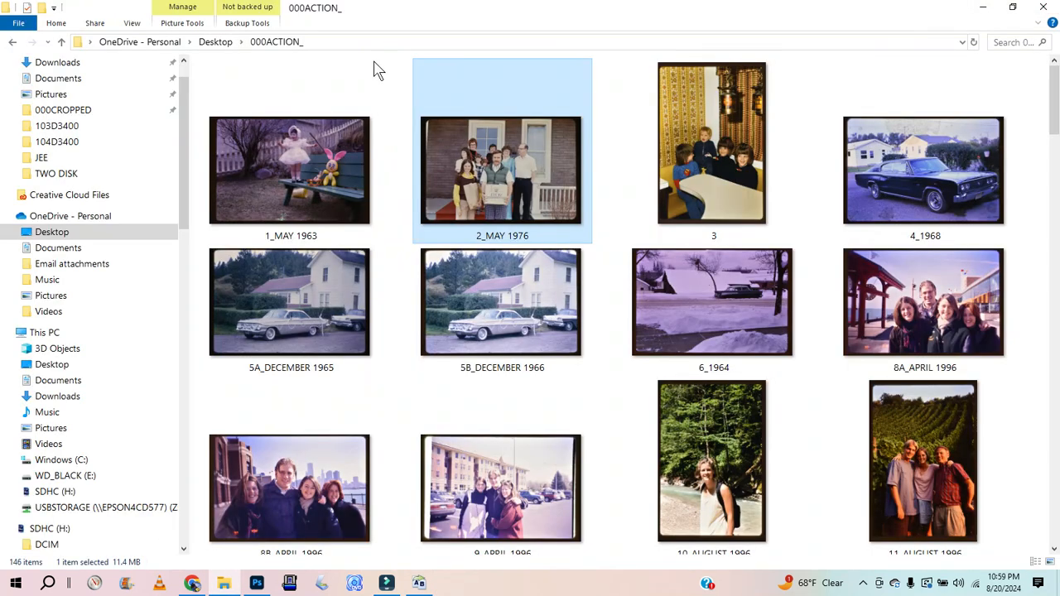
Step: Open the 000ACTION_COMPLETE folder in File Explorer and view its 2_MAY 1976 photo for comparison
click(256, 584)
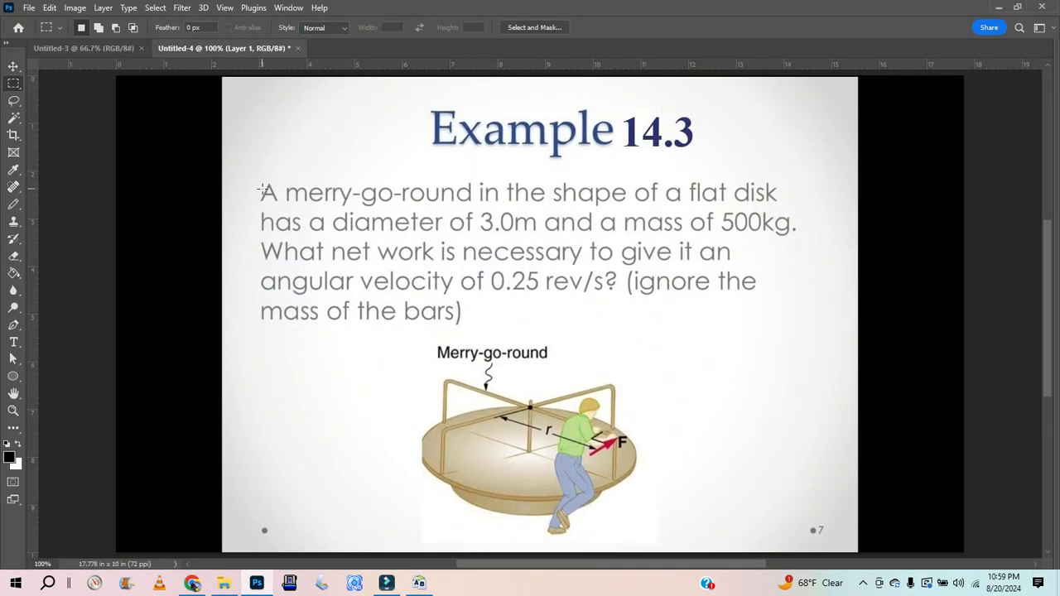
click(998, 7)
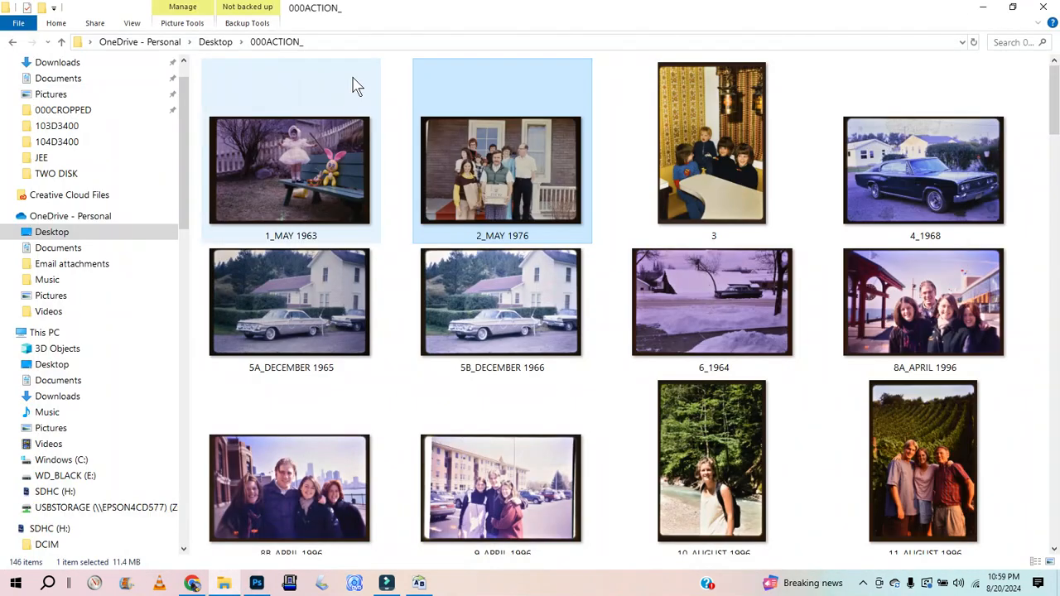
click(215, 41)
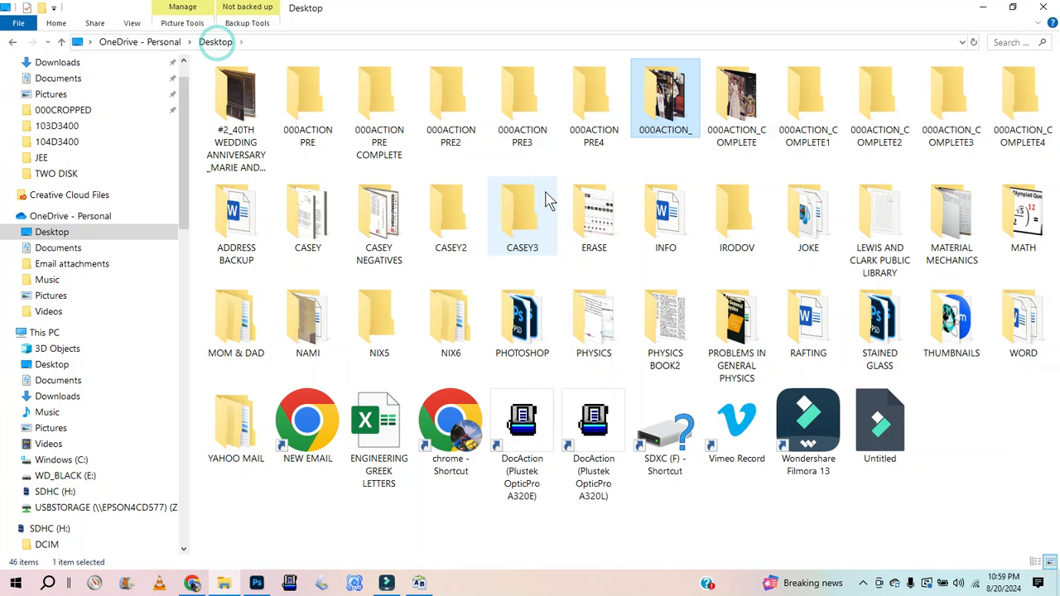
double_click(734, 120)
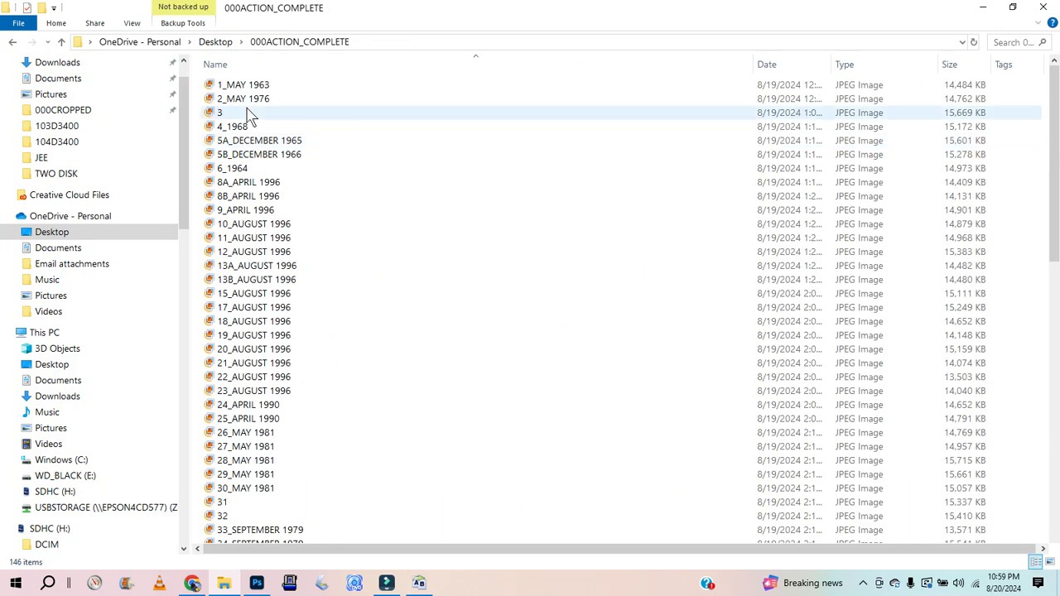
ctrl+scroll(303, 98, up, 1)
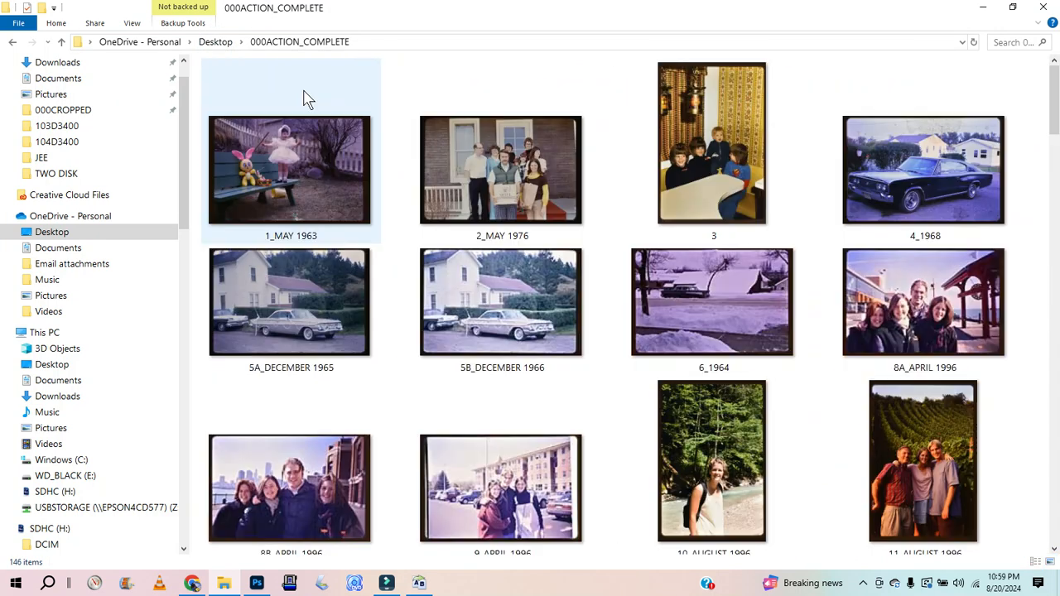
click(451, 159)
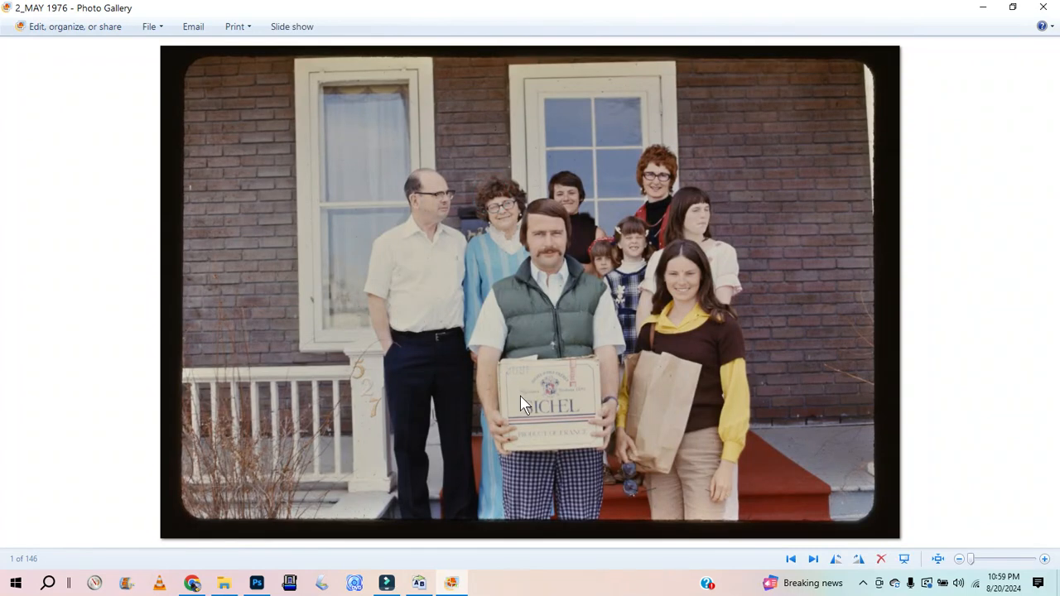
click(983, 9)
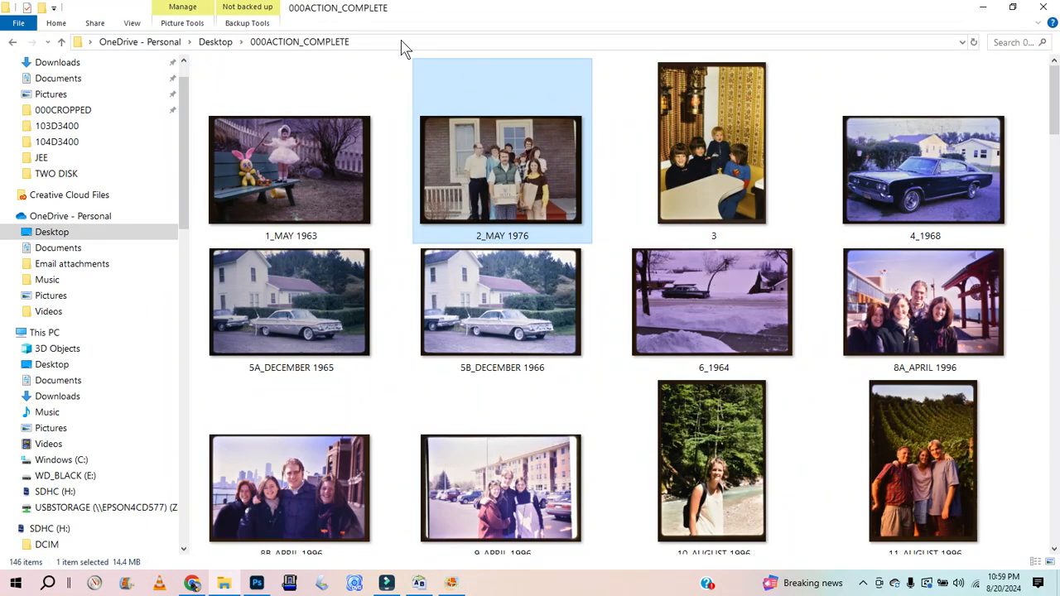
click(406, 71)
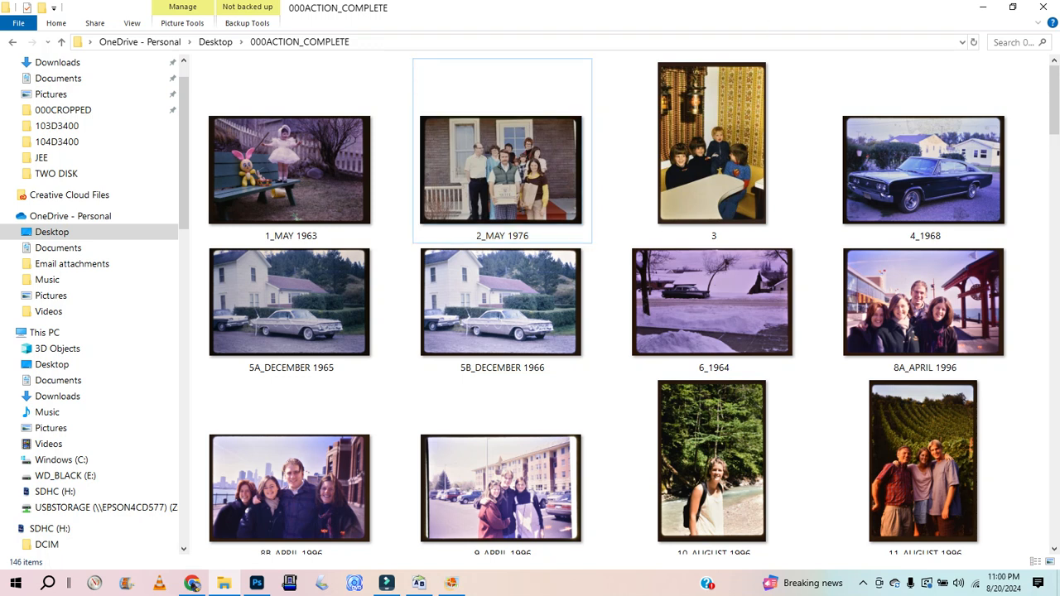
click(983, 12)
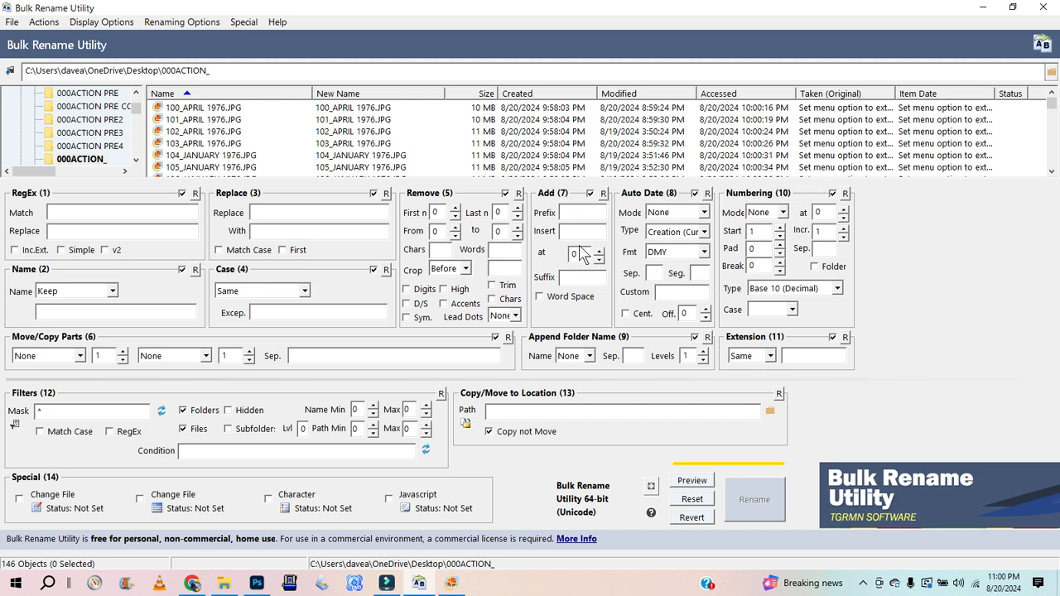
click(575, 212)
click(574, 213)
text(111)
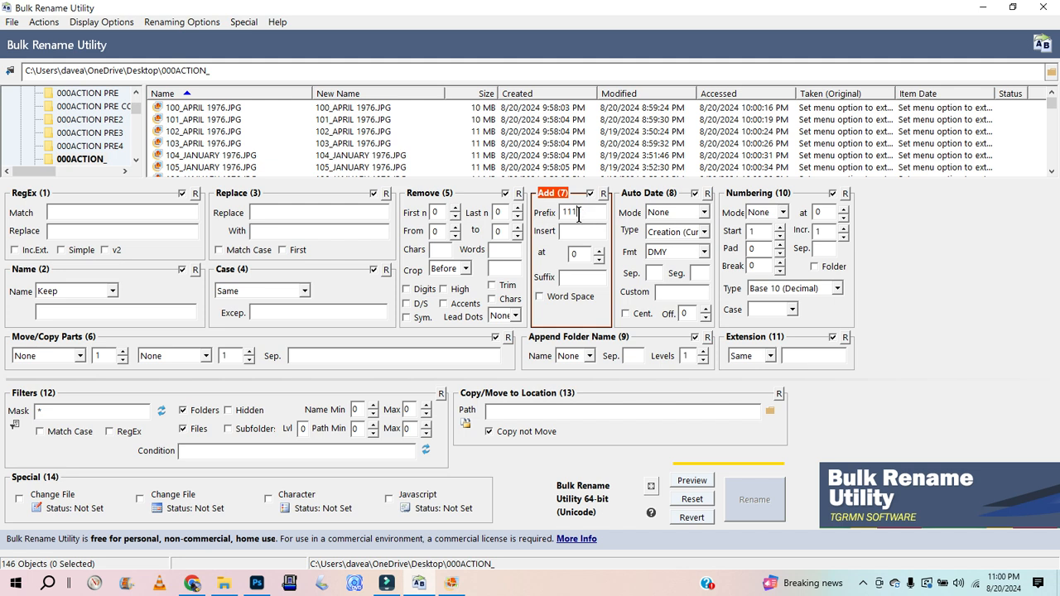
key(BackSpace)
key(BackSpace)
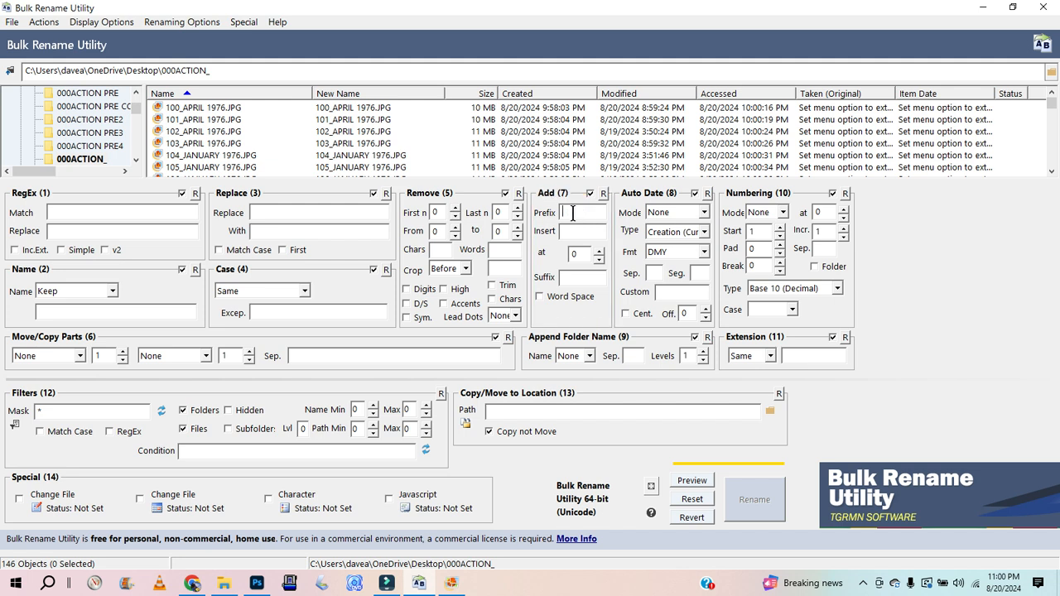
Step: Select all files in the 000ACTION_ folder list
click(178, 111)
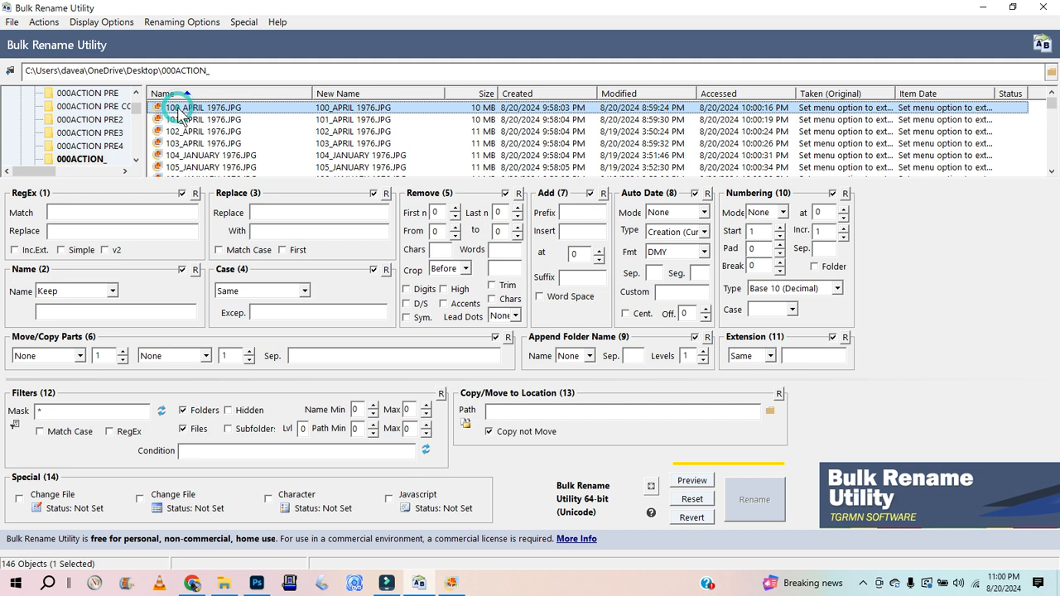
key(ctrl+a)
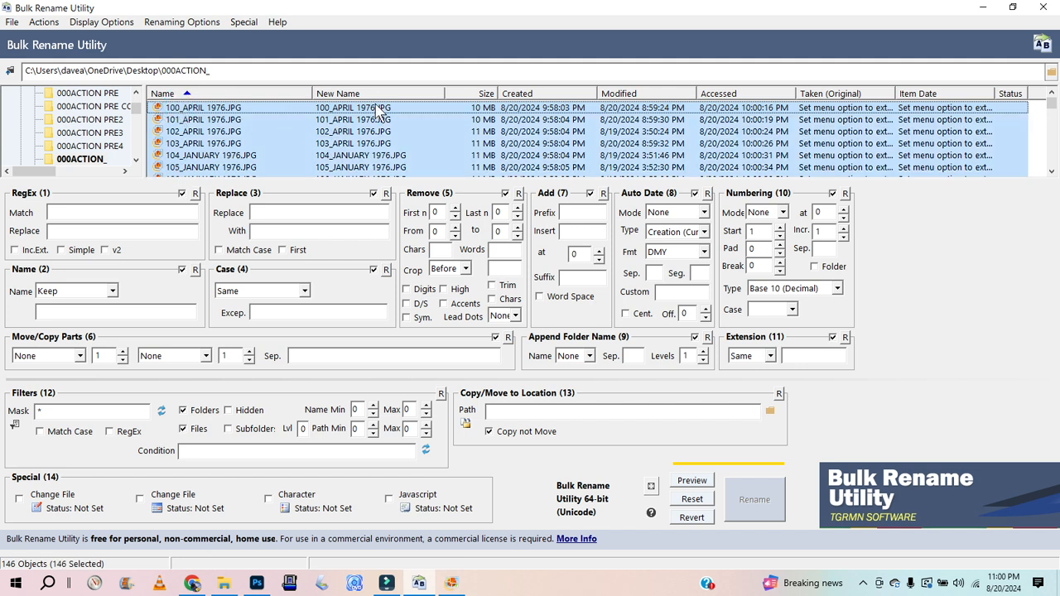
click(573, 213)
text(000000000)
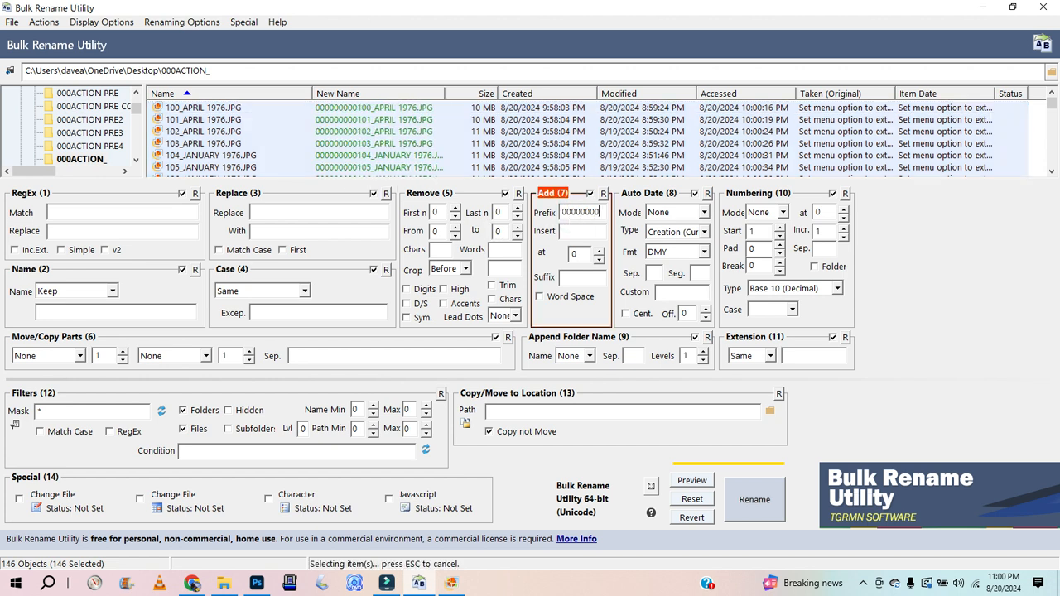
key(BackSpace)
key(BackSpace)
key(BackSpace)
key(BackSpace)
key(BackSpace)
key(BackSpace)
key(BackSpace)
key(BackSpace)
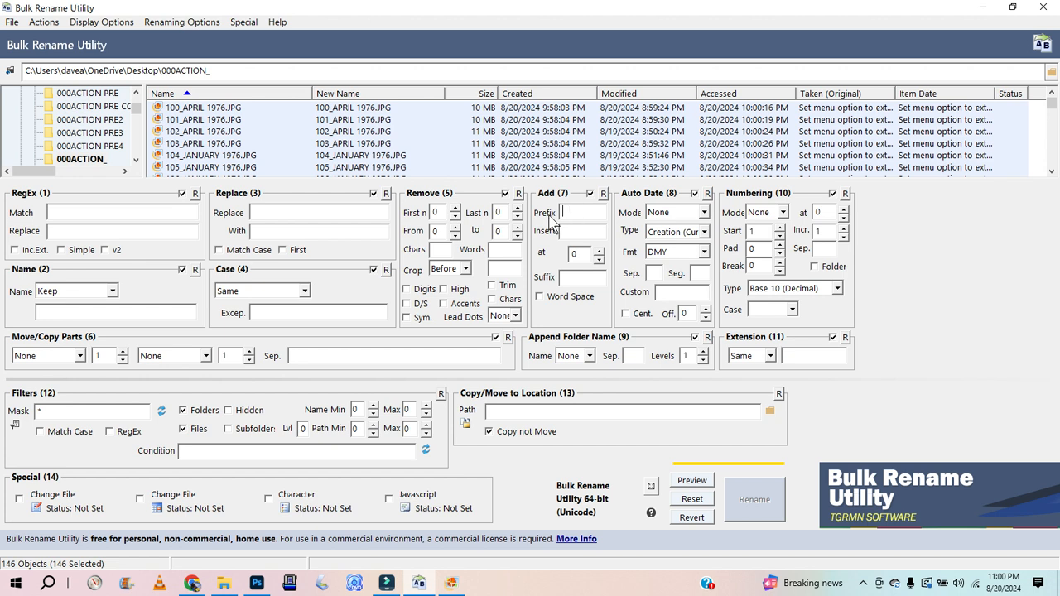
click(568, 277)
text(000000000000)
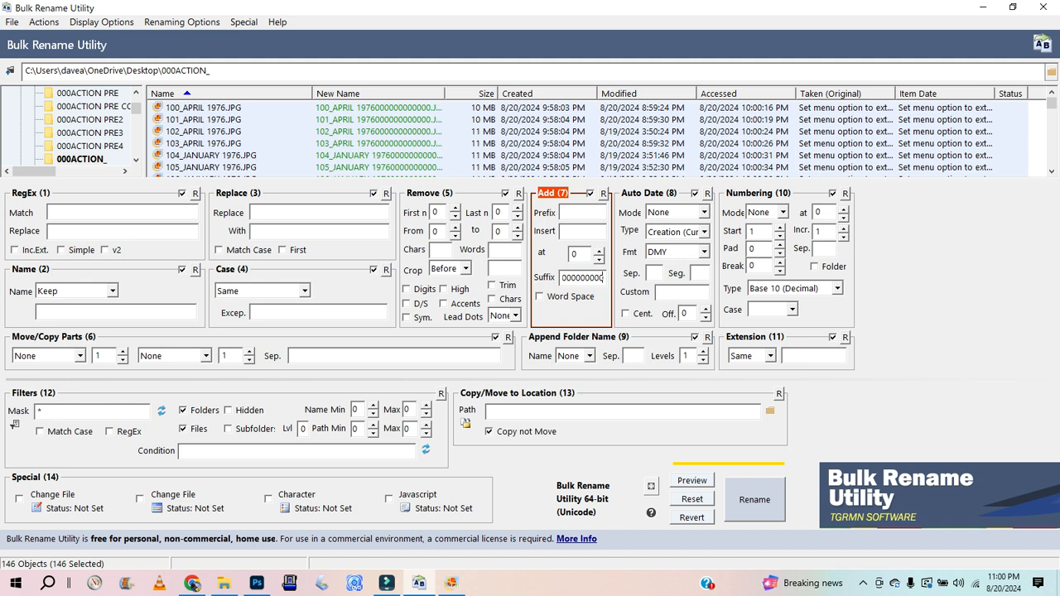
key(BackSpace)
key(BackSpace)
key(BackSpace)
key(BackSpace)
key(BackSpace)
key(BackSpace)
key(BackSpace)
key(BackSpace)
key(BackSpace)
key(BackSpace)
key(BackSpace)
key(BackSpace)
key(BackSpace)
key(BackSpace)
key(BackSpace)
key(BackSpace)
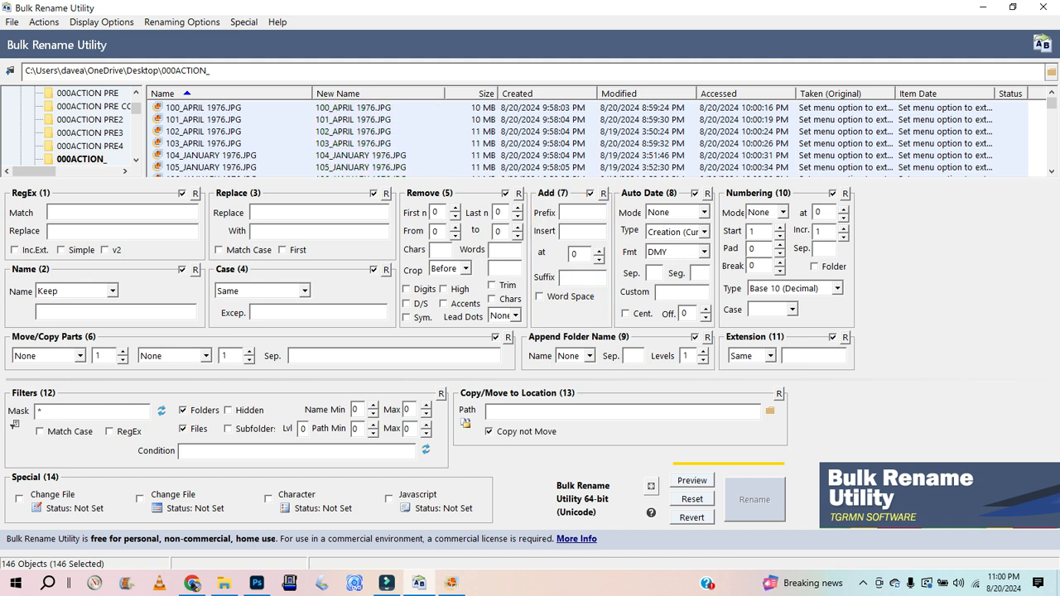
Step: Set the added suffix to _IMAGE REVERSED for the selected files
text(_)
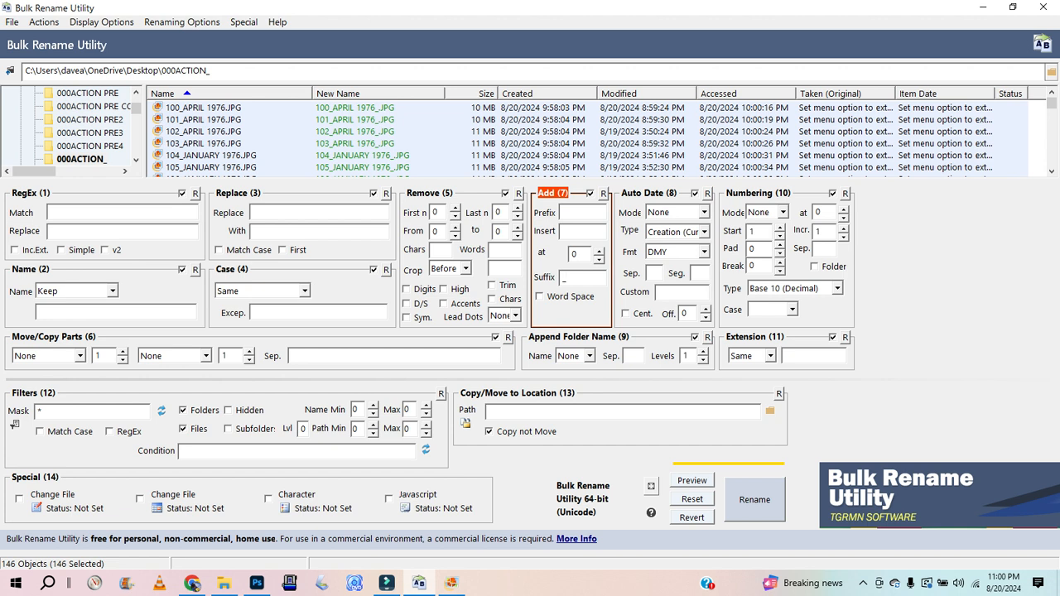
text(IMAGE )
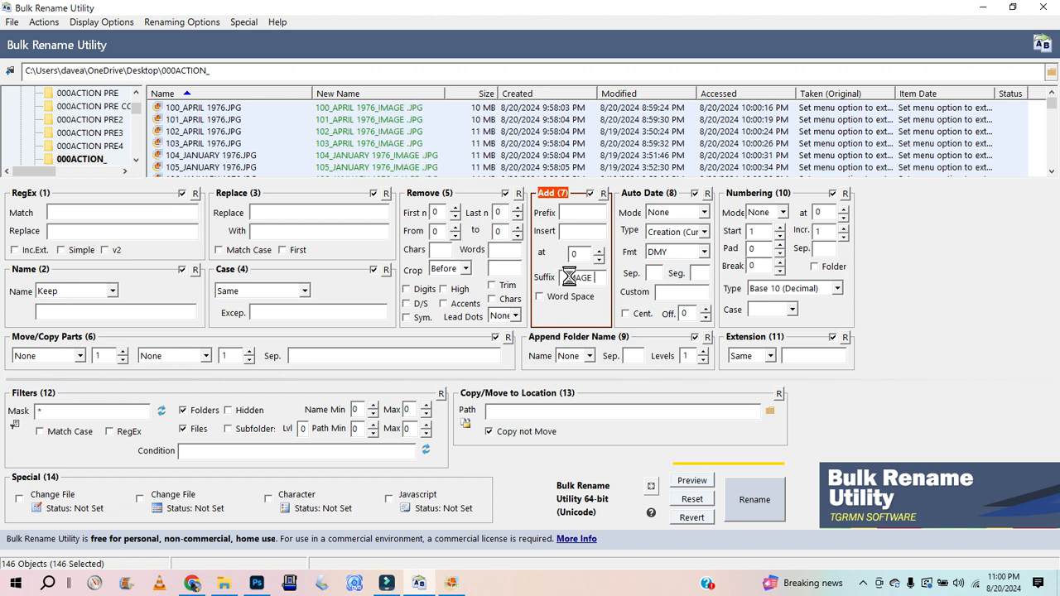
text(REVERSED)
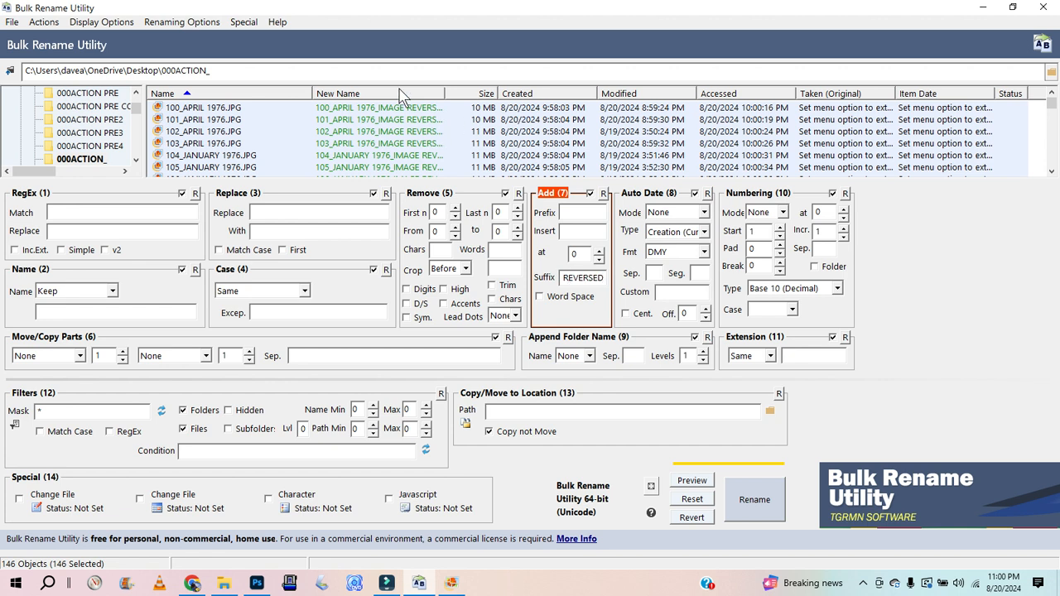
drag(443, 94, 538, 96)
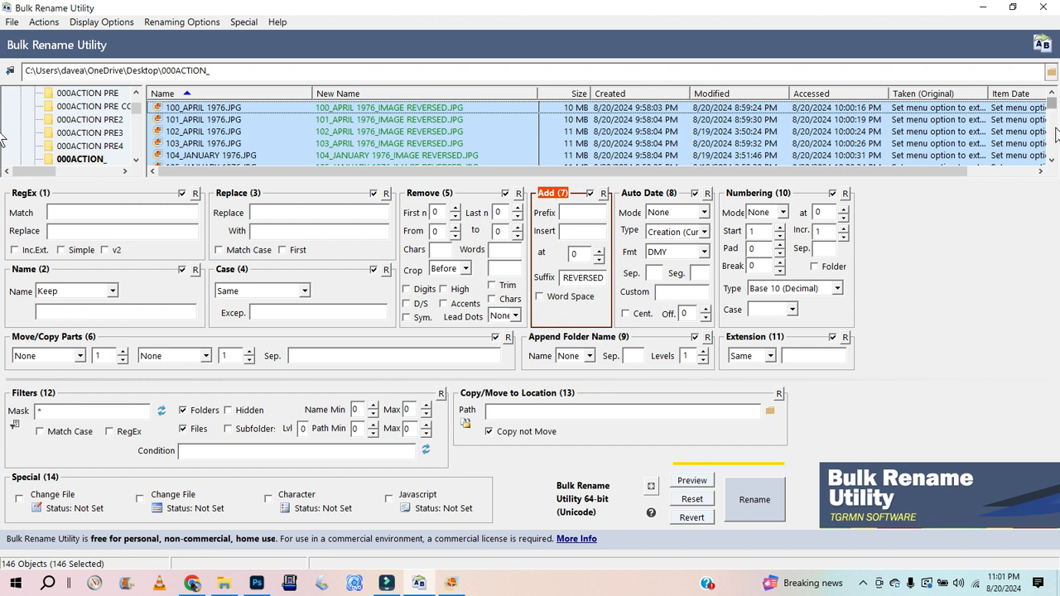
Step: Run the rename on the selected files and confirm it
mouse_move(1053, 111)
mouse_down()
mouse_move(1054, 175)
mouse_move(1052, 94)
mouse_up()
click(760, 513)
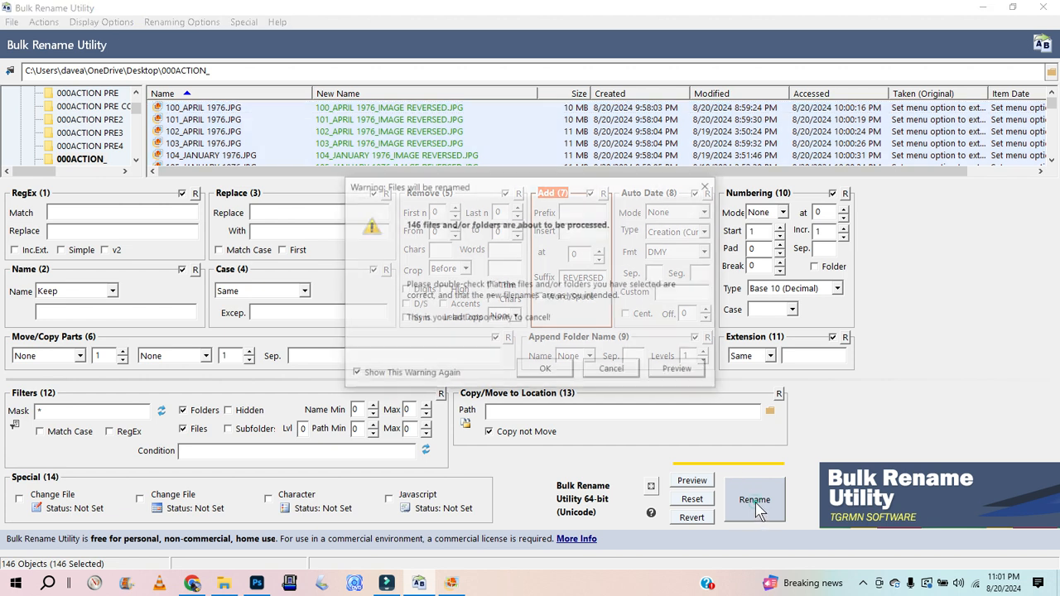
click(562, 374)
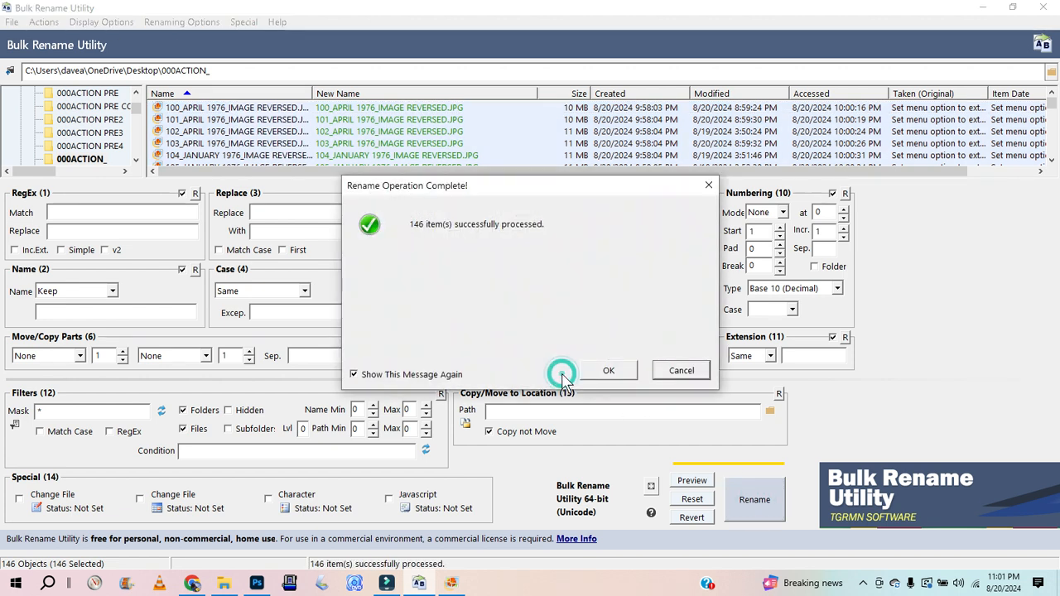
click(606, 372)
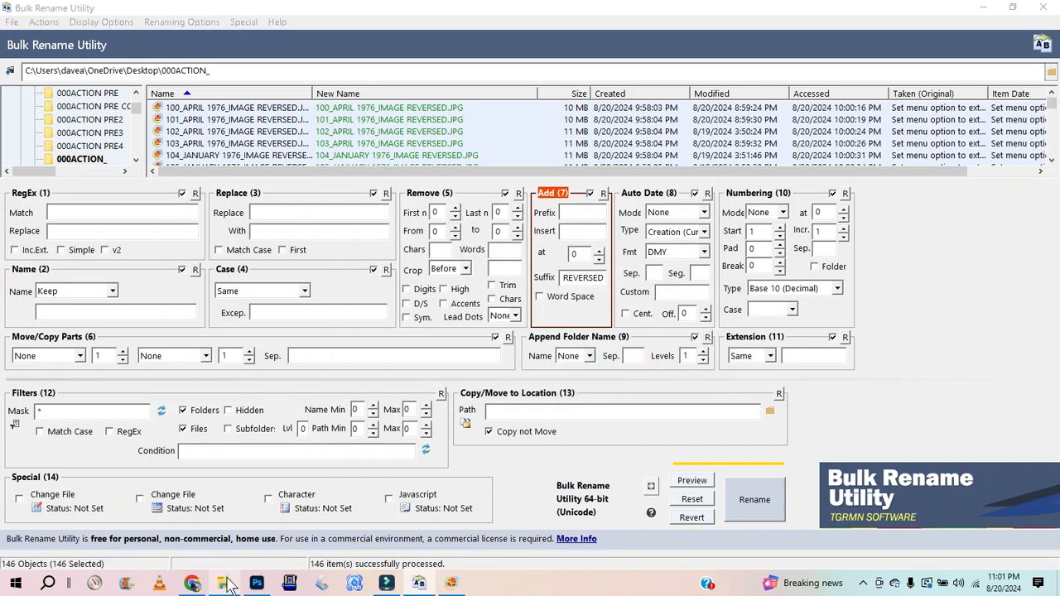
Step: Open the 000ACTION_ folder in File Explorer to check the renamed photos
click(224, 583)
click(217, 43)
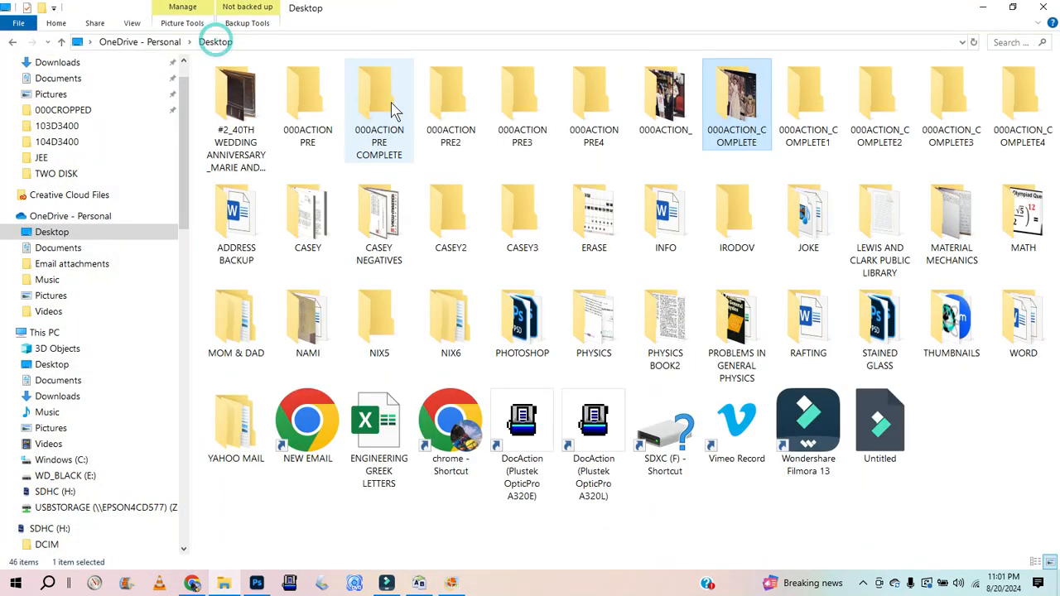
double_click(655, 104)
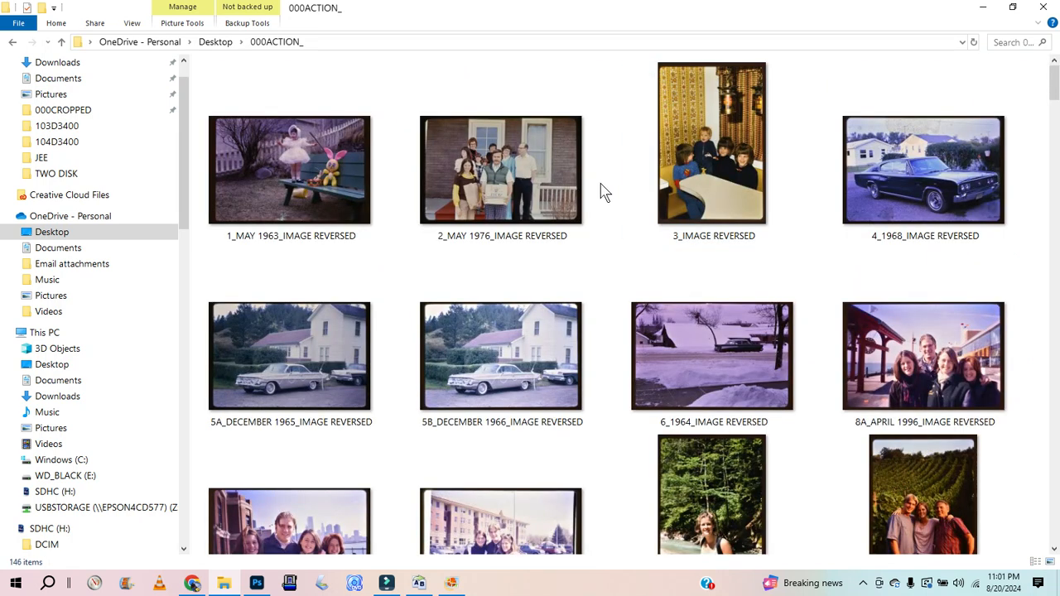
Step: Show the 000ACTION_ photos as a detailed list to review their new names
key(ctrl+shift+6)
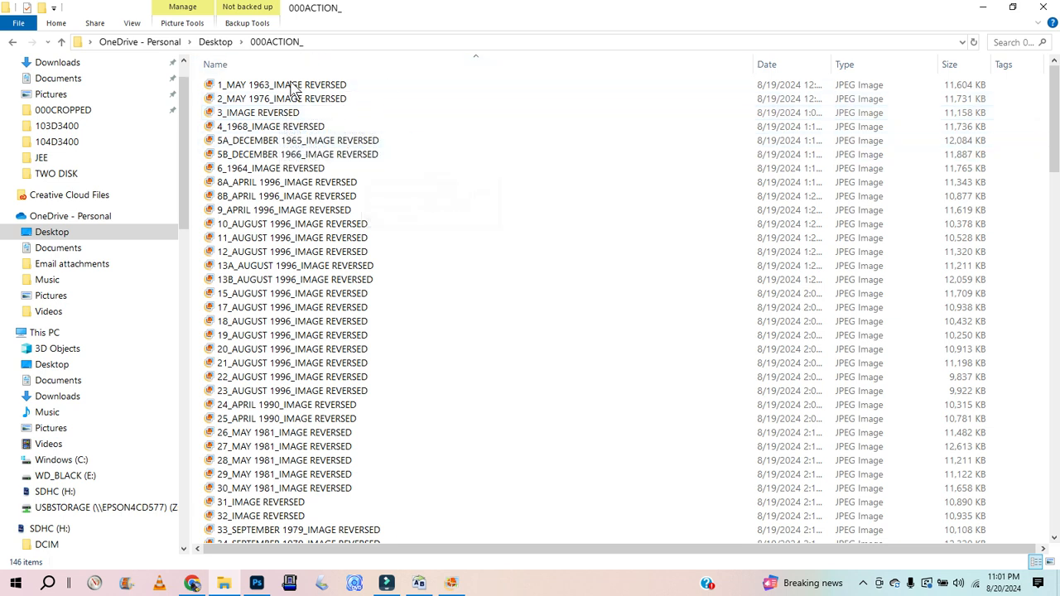
click(217, 41)
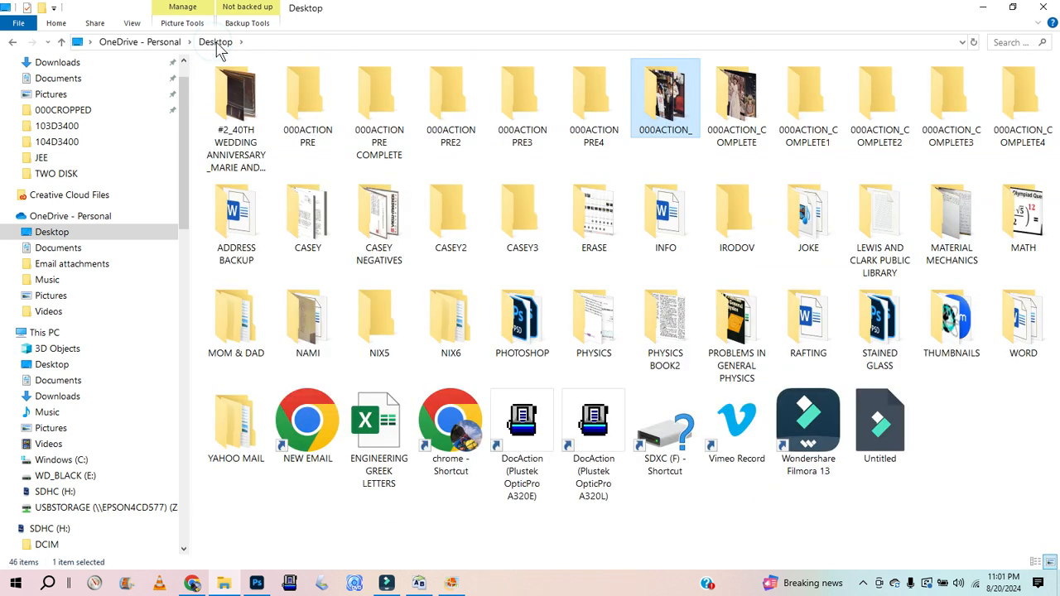
double_click(672, 112)
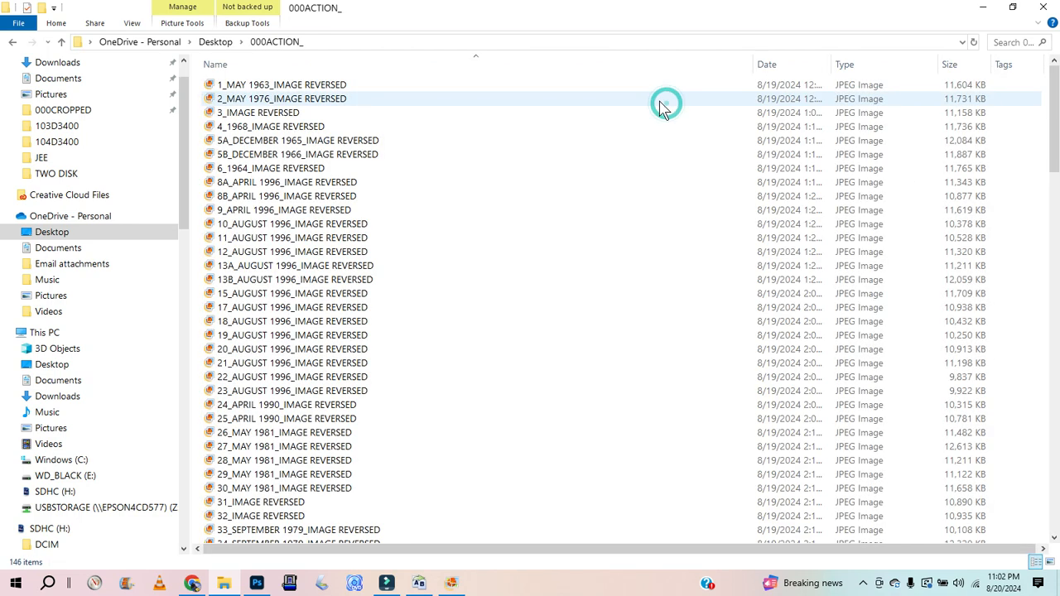
Step: Open the 000ACTION_COMPLETE folder and copy all of its photos
click(225, 43)
double_click(734, 107)
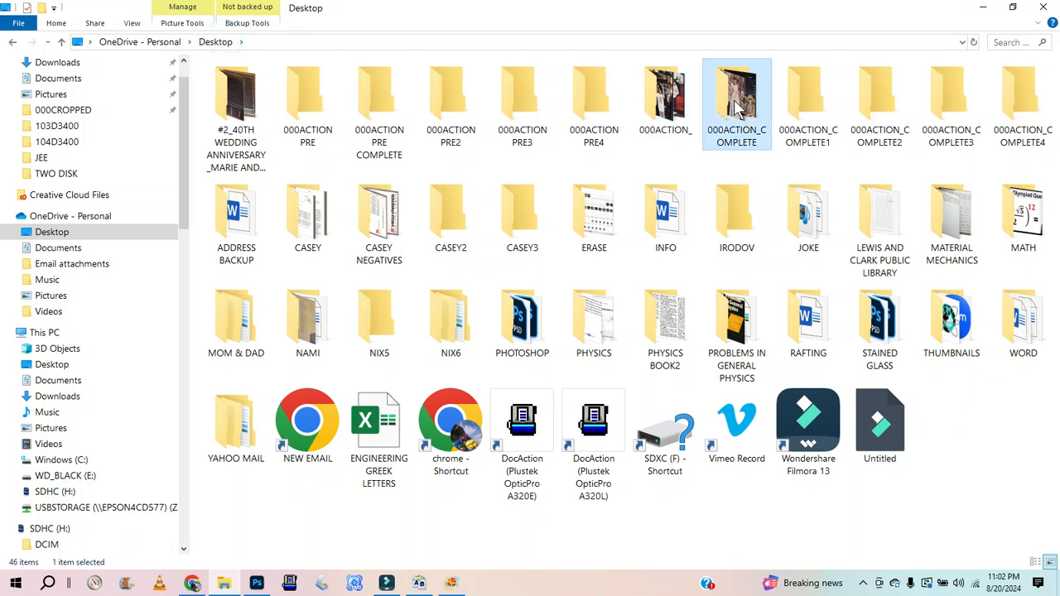
click(214, 44)
double_click(746, 97)
click(311, 141)
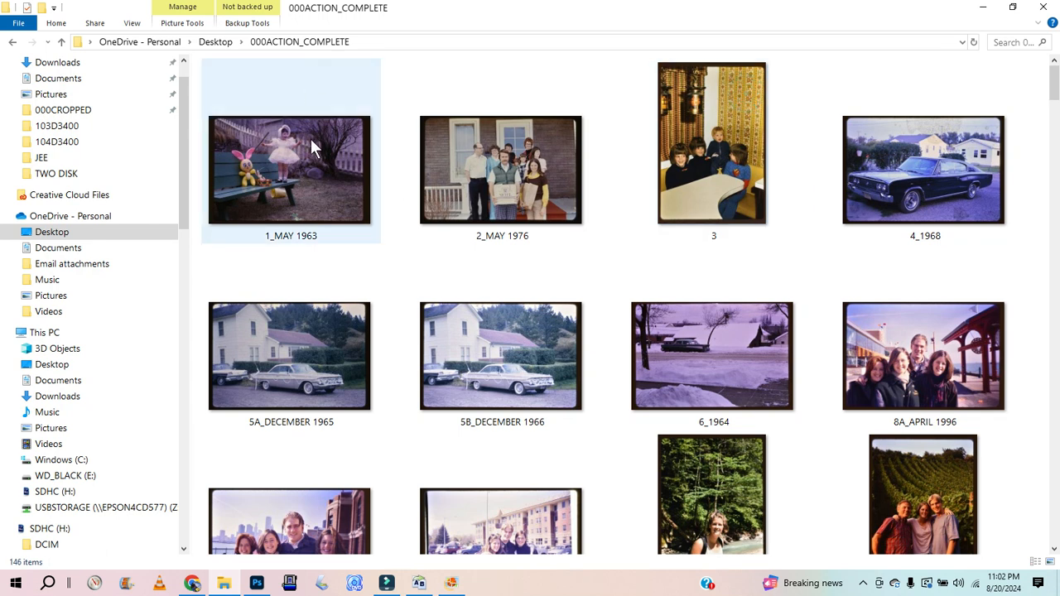
key(ctrl+a)
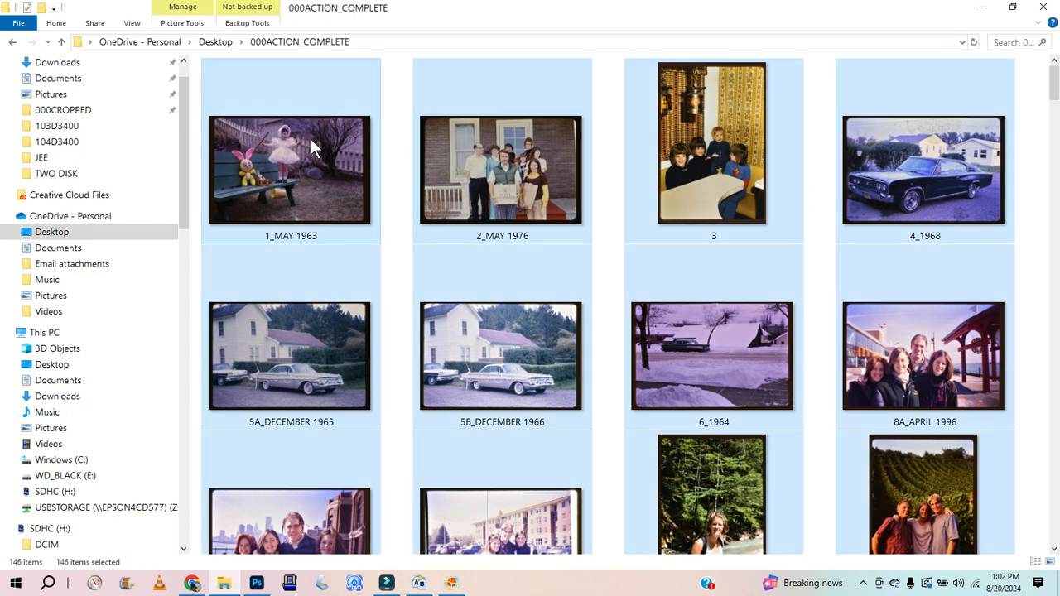
Step: Paste the copied photos into the empty 000ACTION PRE4 folder
click(217, 42)
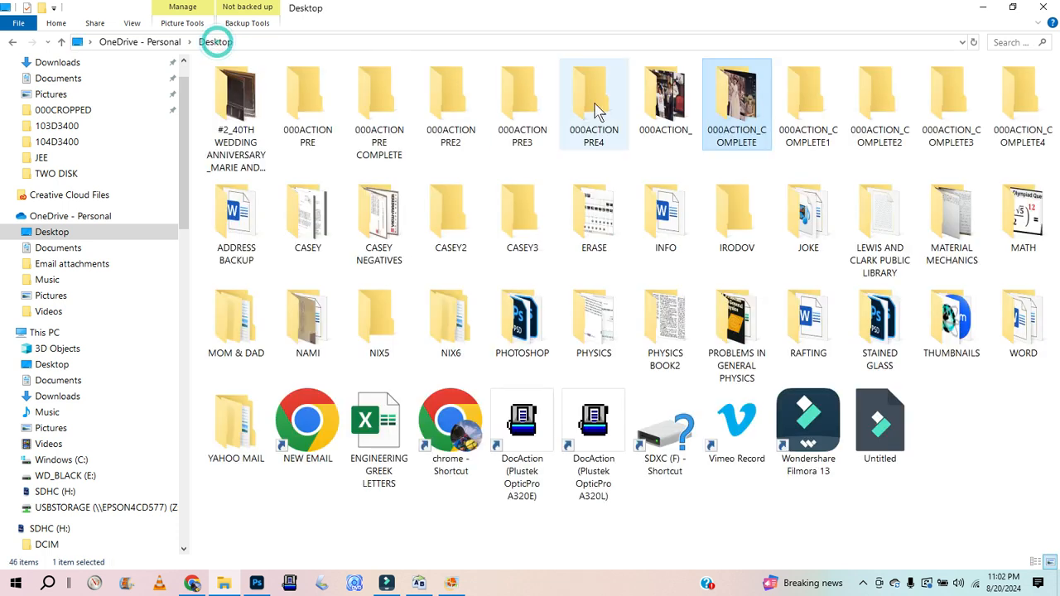
double_click(596, 108)
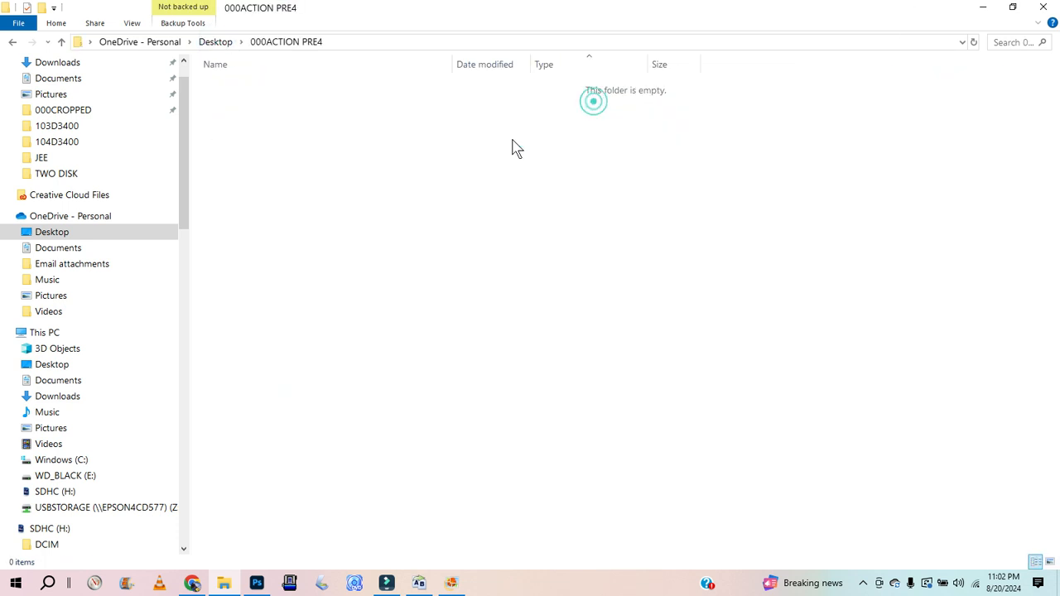
key(ctrl+v)
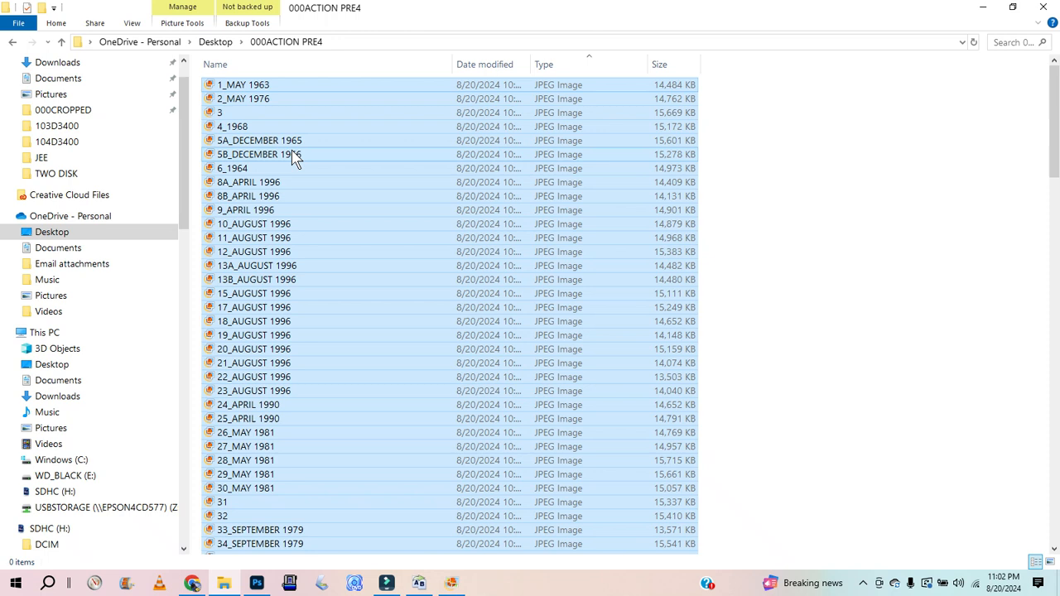
Step: Open the 000ACTION_COMPLETE folder and show its photos as a detailed list
click(217, 42)
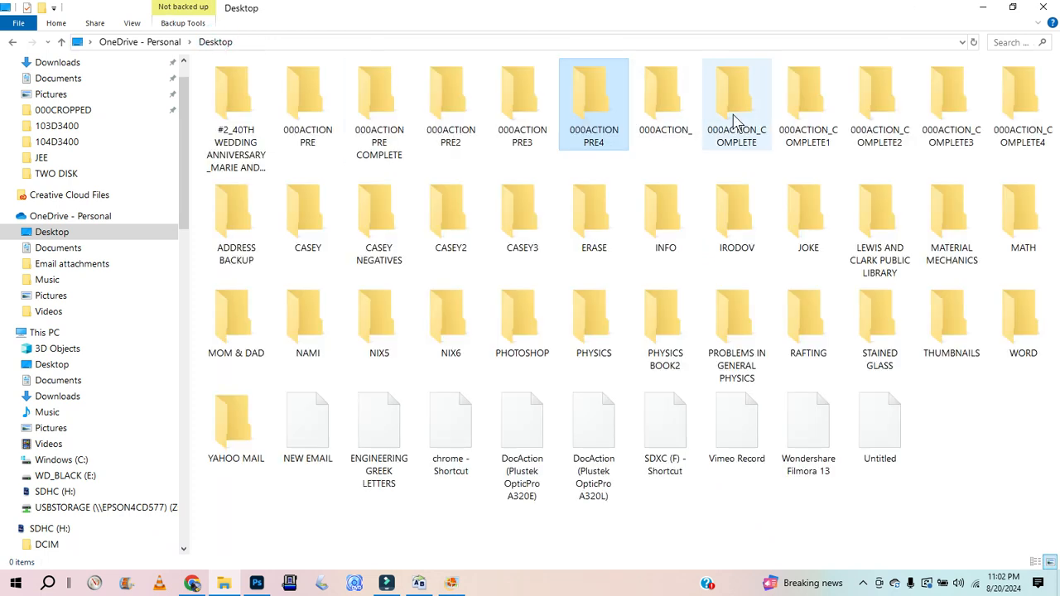
double_click(799, 107)
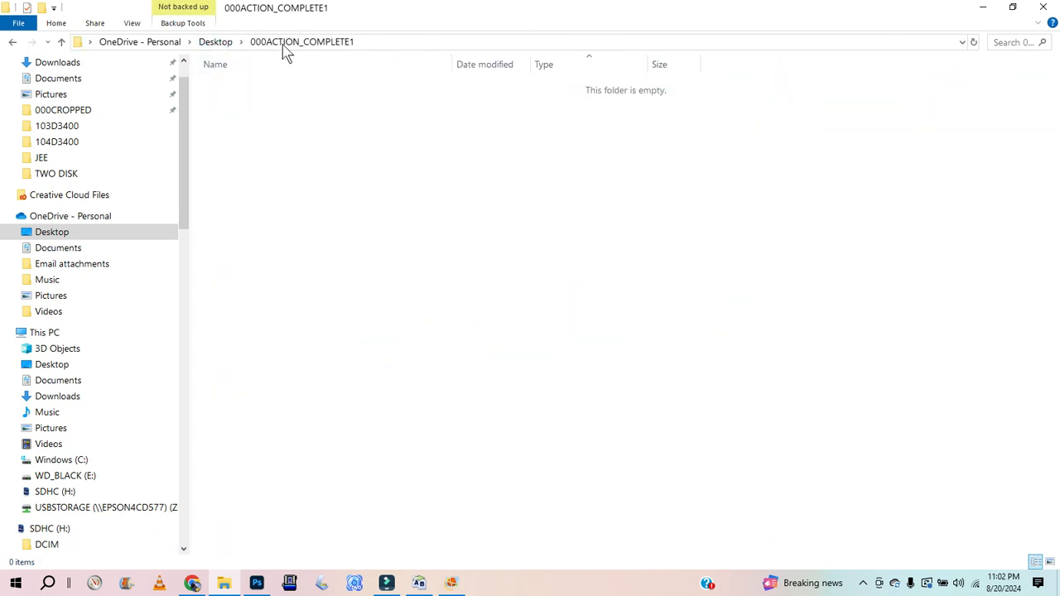
click(220, 42)
click(742, 100)
double_click(741, 99)
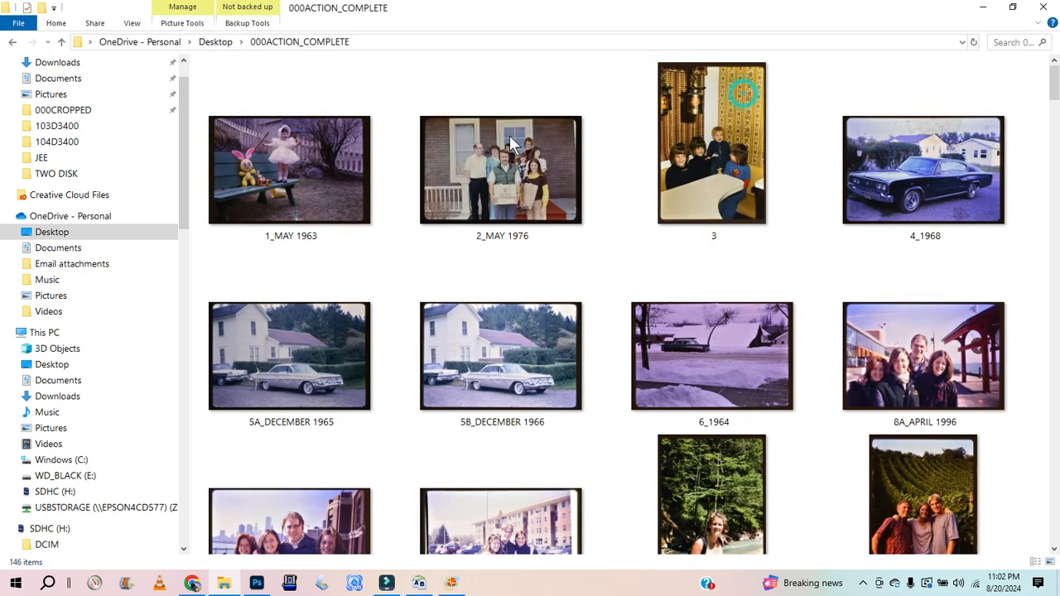
key(ctrl+shift+6)
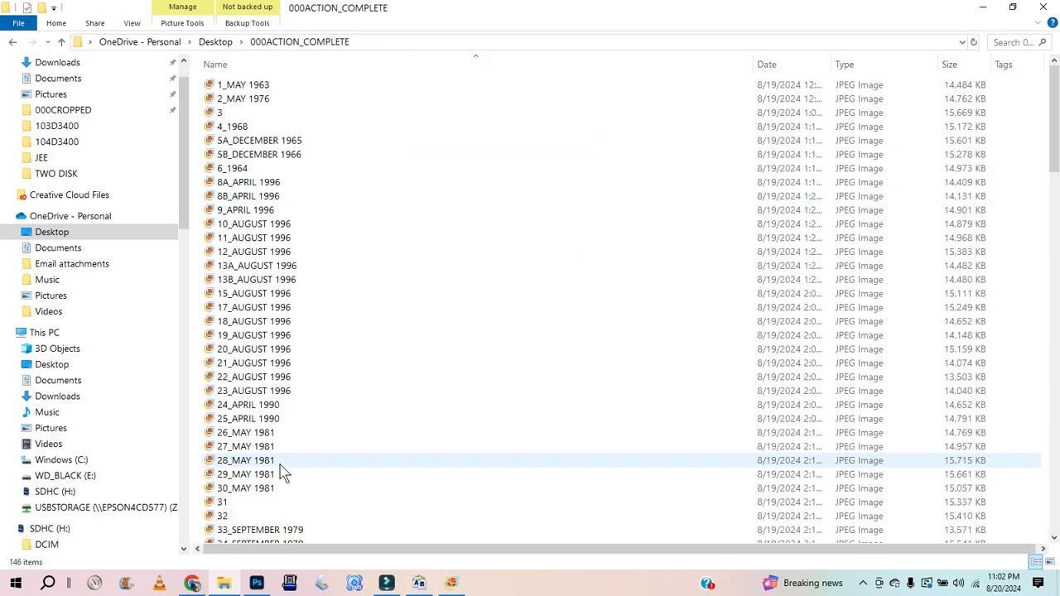
Step: Load the 000ACTION_COMPLETE folder's files in Bulk Rename Utility
click(423, 584)
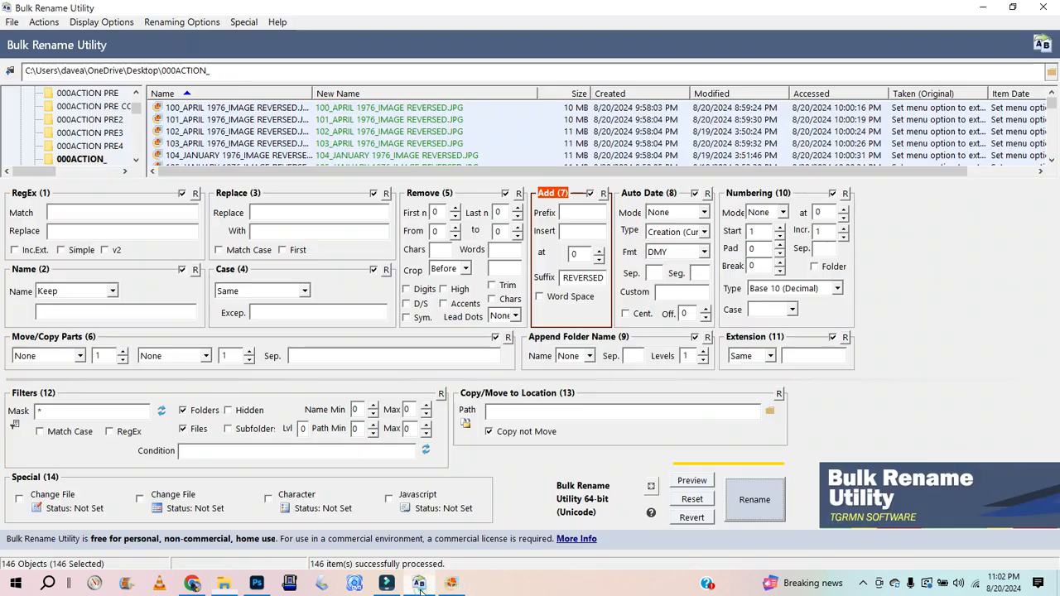
click(136, 160)
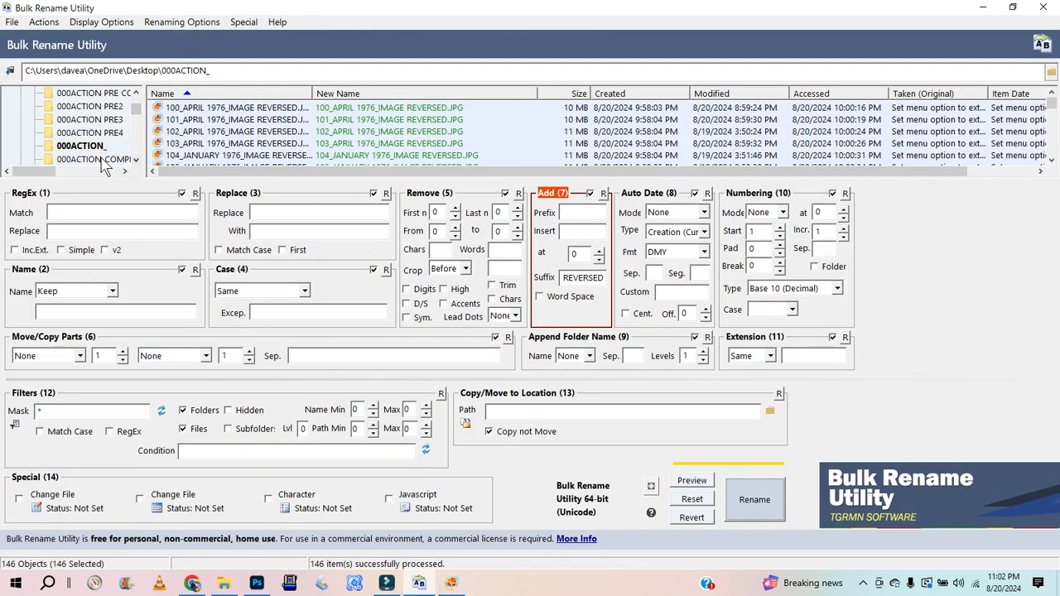
click(103, 159)
click(189, 108)
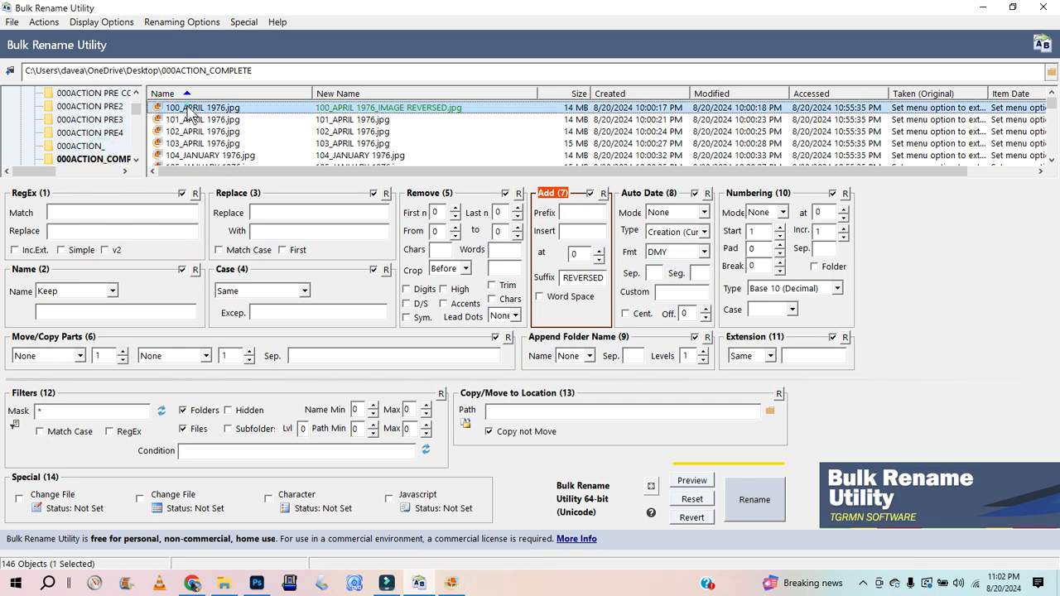
key(ctrl+a)
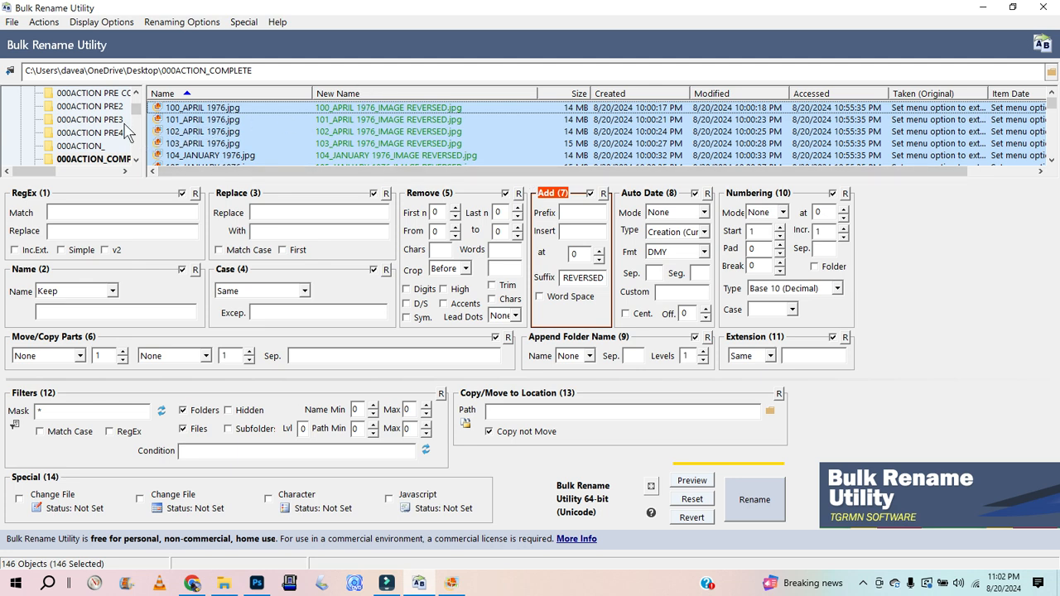
click(93, 146)
click(100, 159)
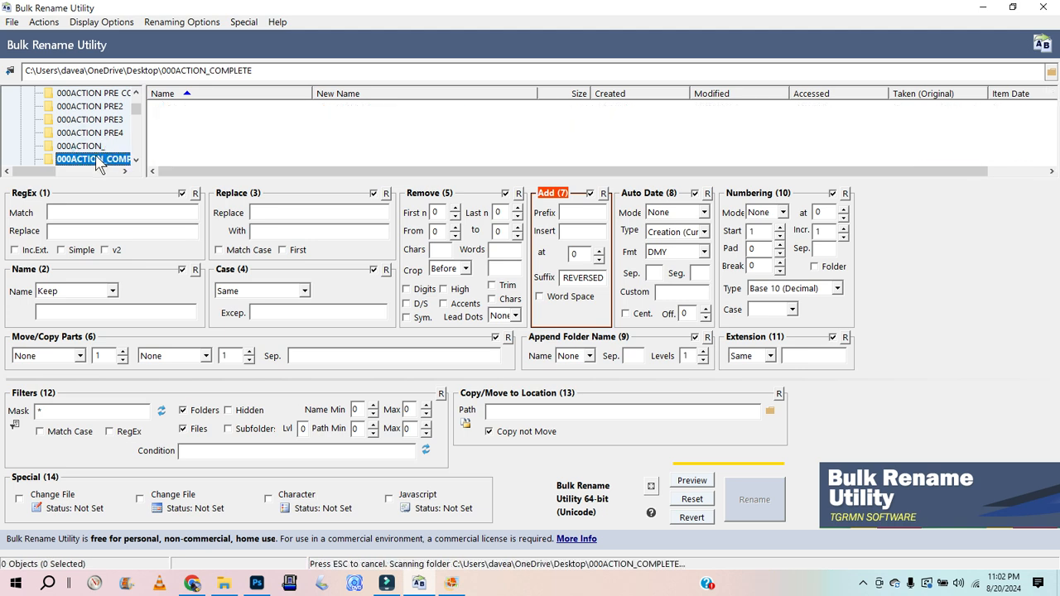
click(91, 145)
click(97, 159)
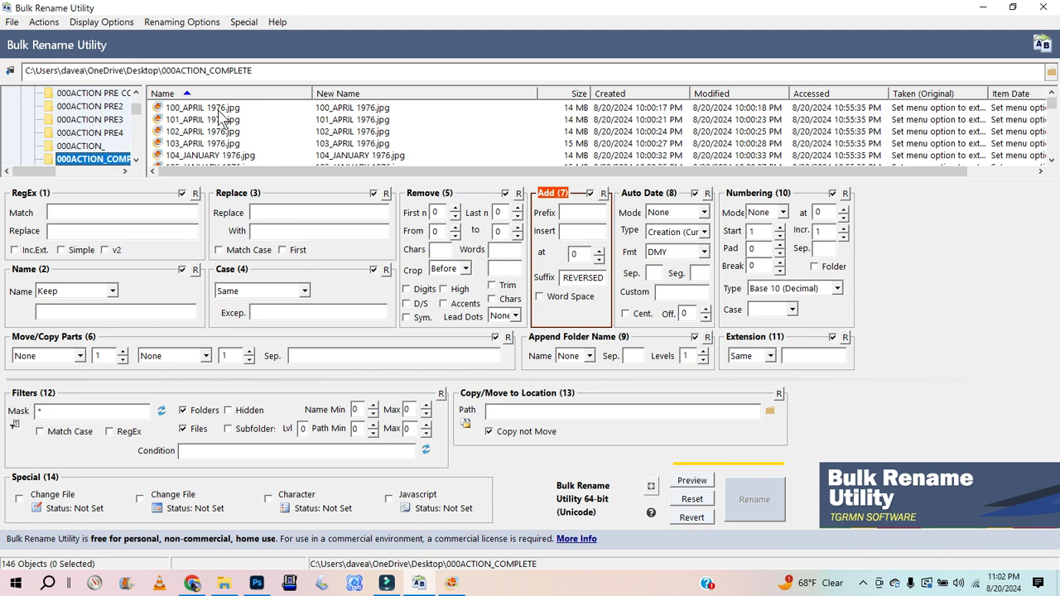
click(84, 147)
click(92, 159)
click(85, 148)
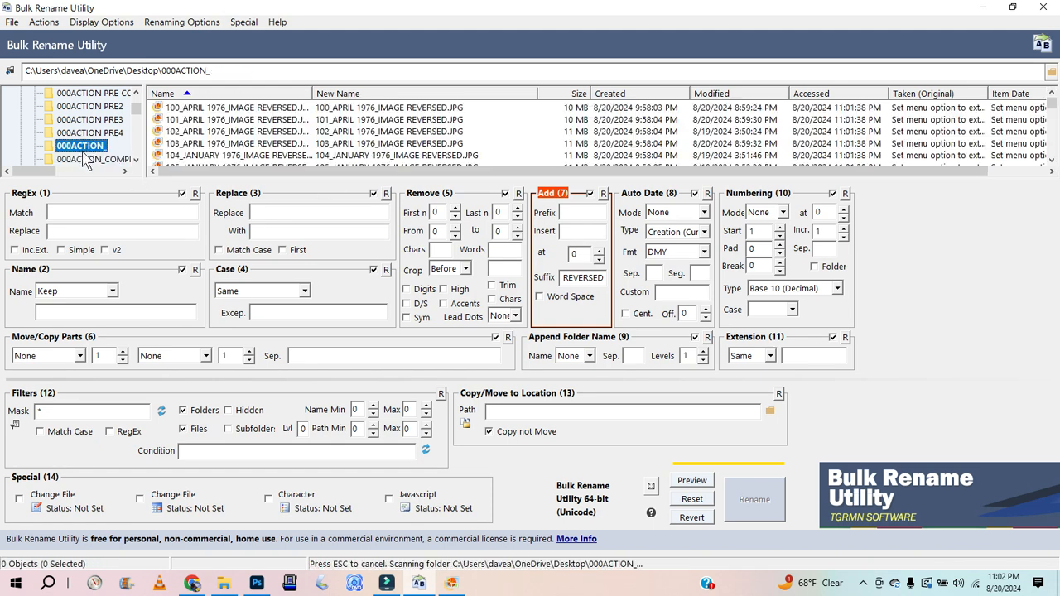
click(85, 159)
Step: Select all files and change the added suffix to _IMAGE FLIPPED RIGHT SIDE
click(184, 110)
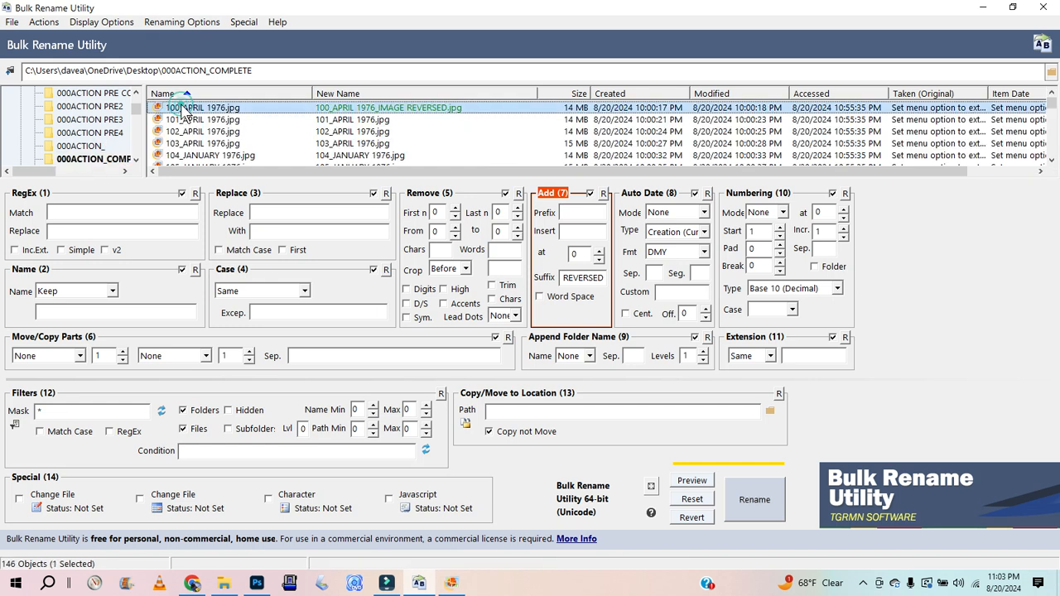
key(ctrl+a)
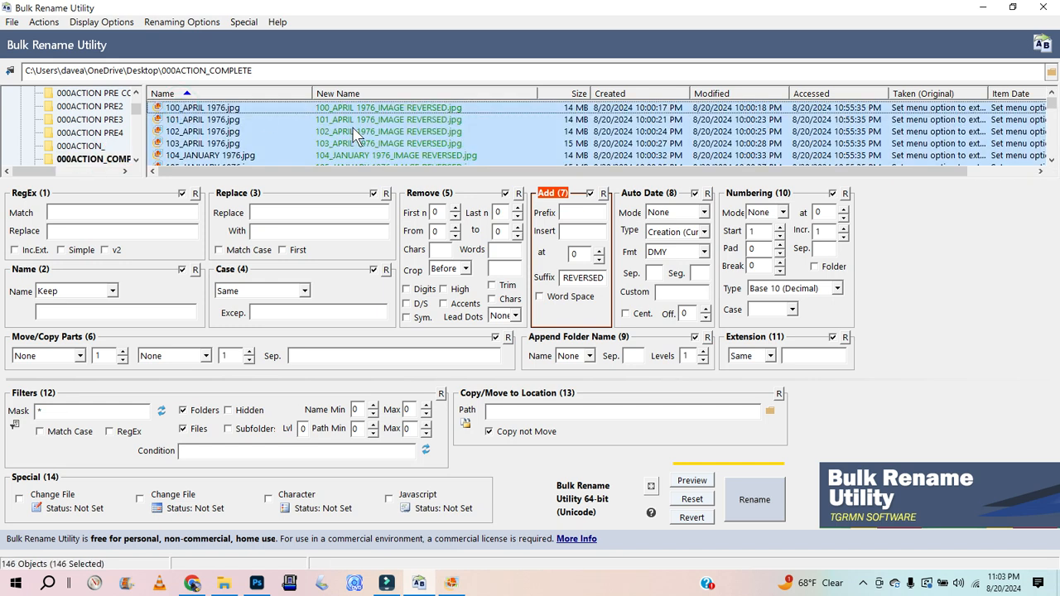
double_click(565, 279)
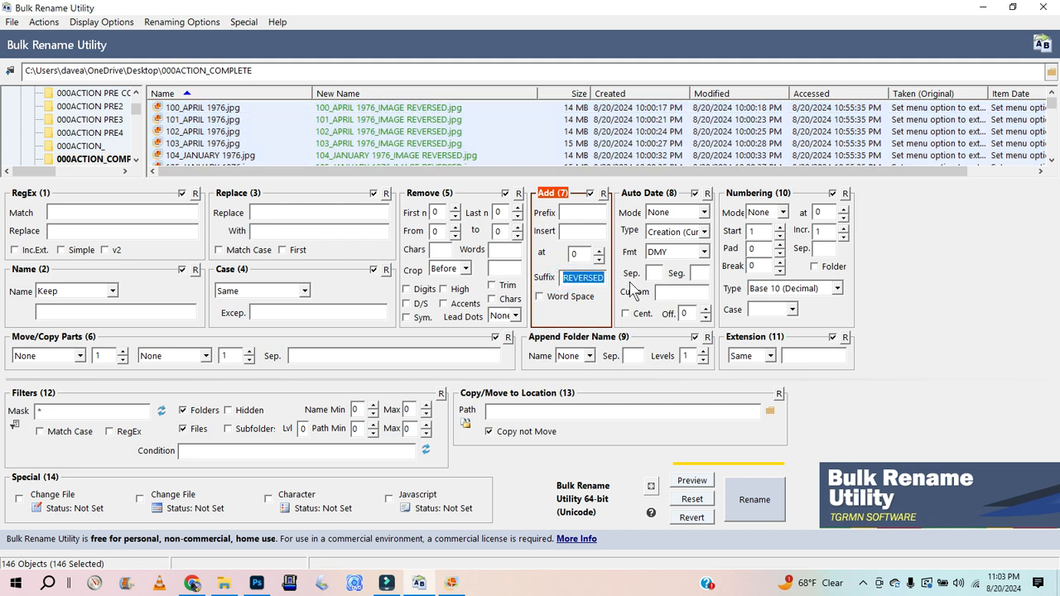
click(589, 193)
click(590, 193)
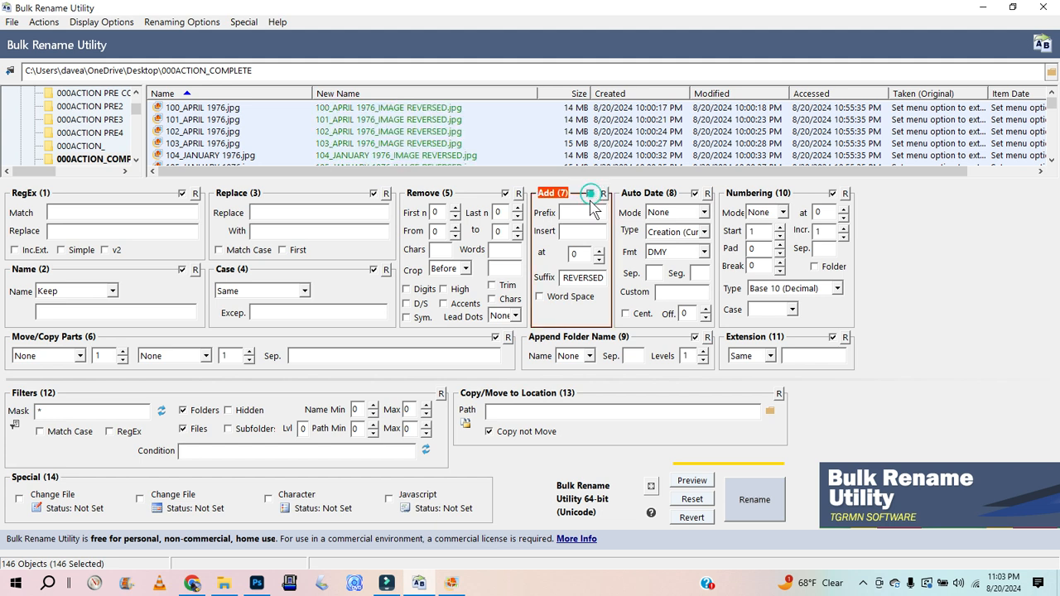
double_click(569, 279)
key(Delete)
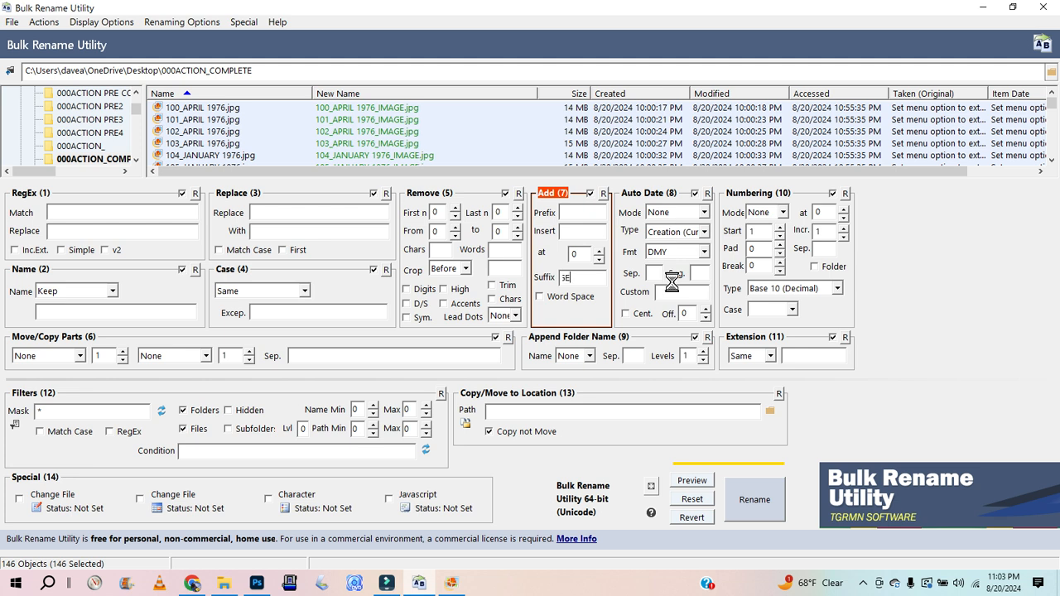
key(BackSpace)
key(ctrl+z)
text(FLIPPED RIGHT )
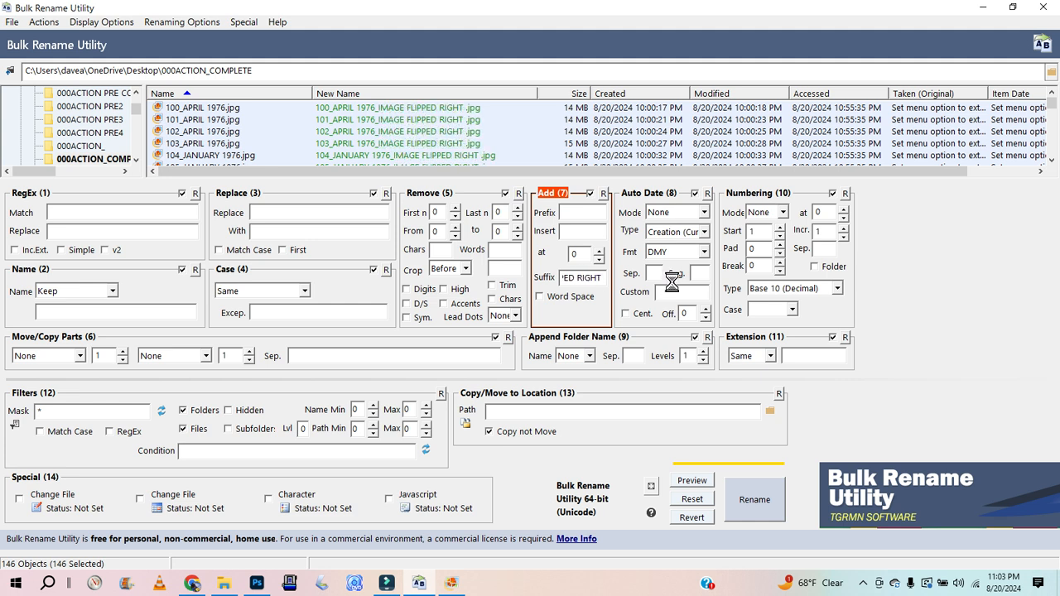
text(SIDE)
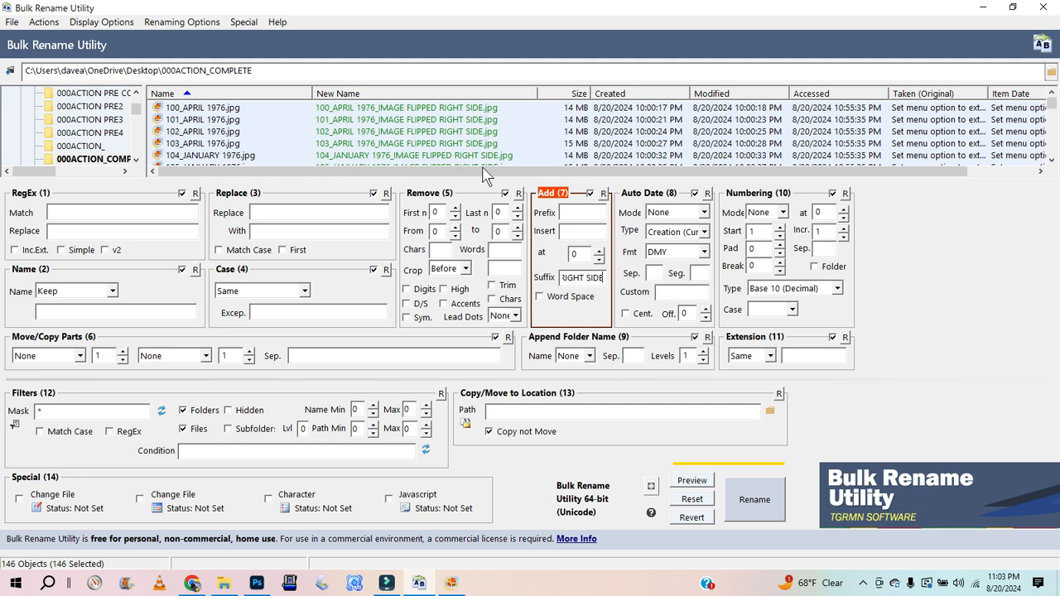
Step: Run the rename on the selected files and confirm it
click(754, 496)
click(560, 371)
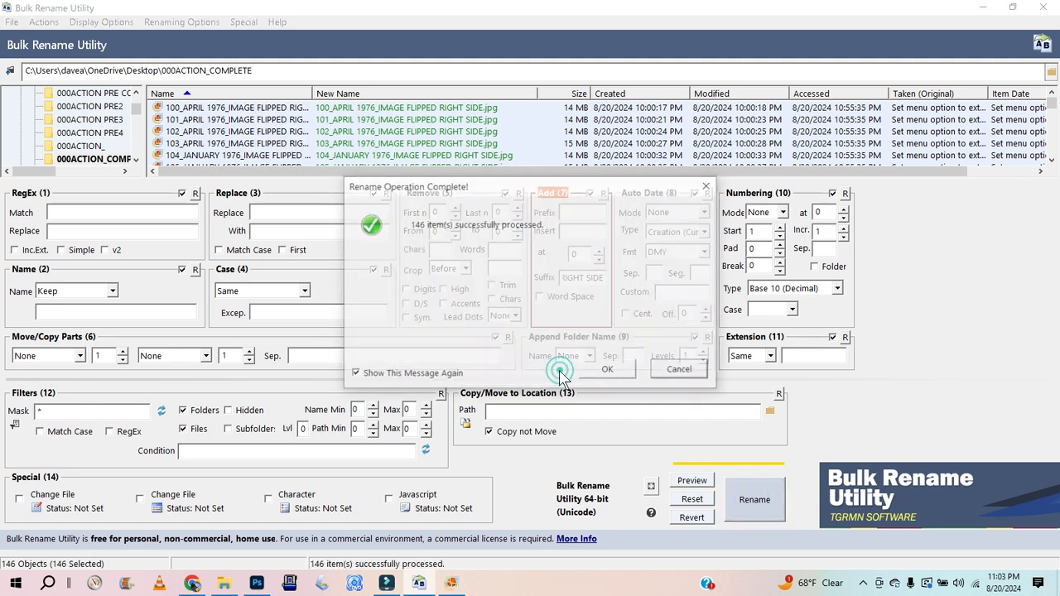
click(604, 370)
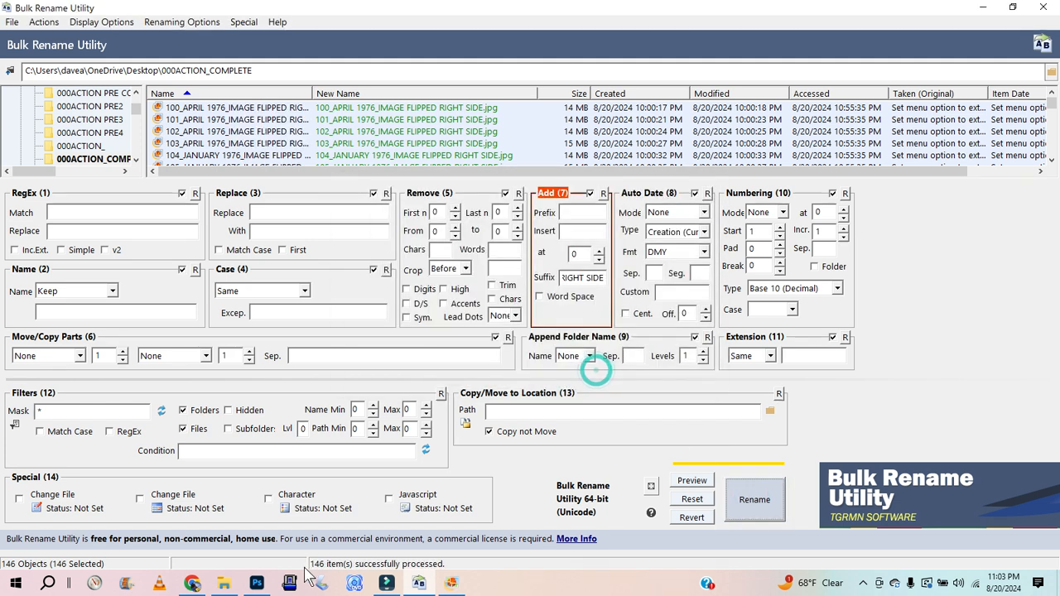
Step: Open the 000ACTION_ folder in File Explorer and copy all of its photos
click(225, 584)
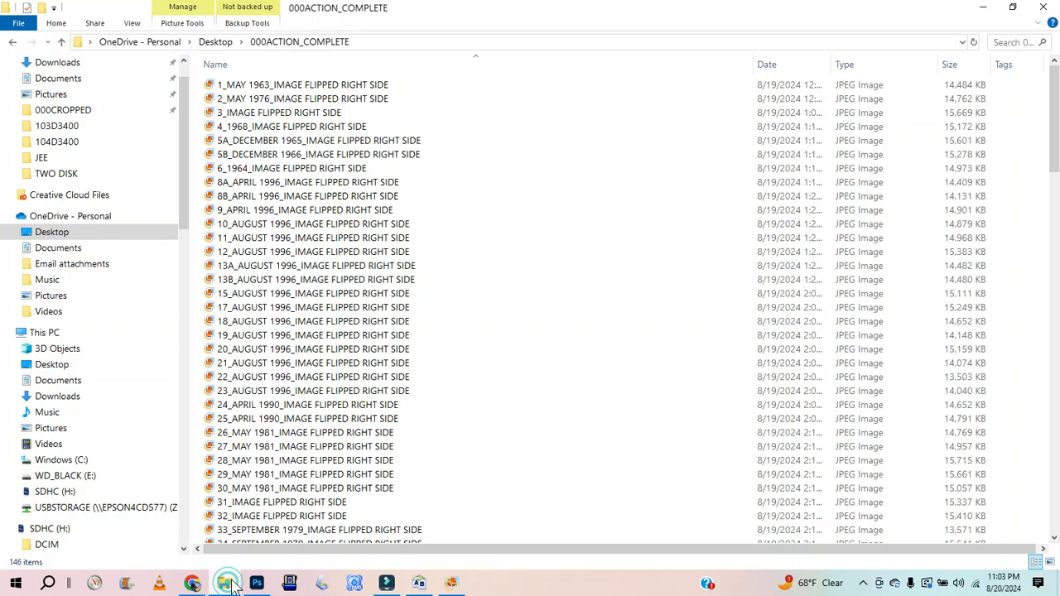
click(215, 41)
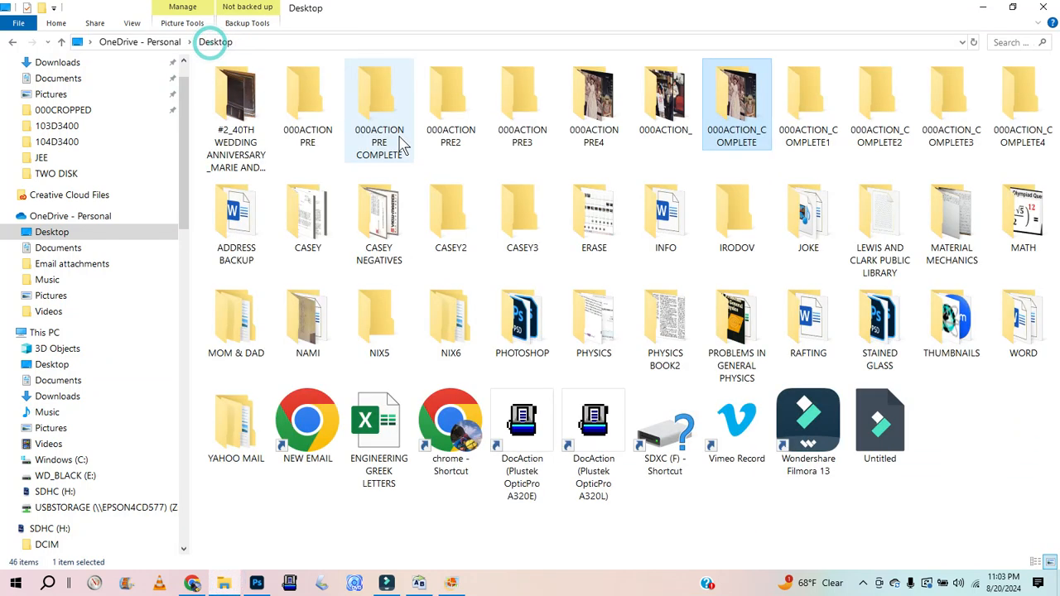
double_click(662, 116)
click(285, 87)
key(ctrl+a)
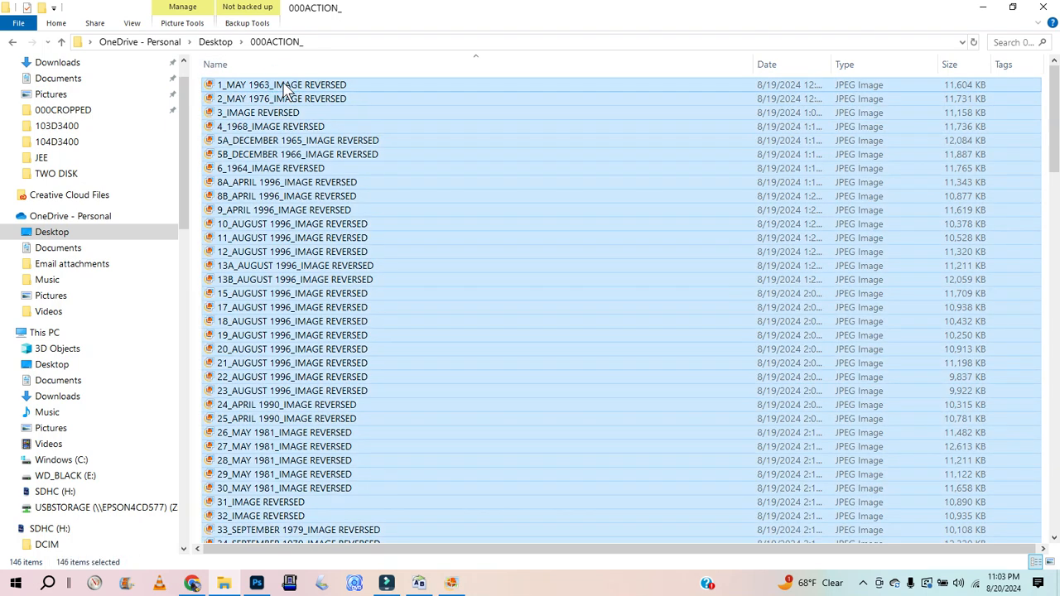
Step: Paste the copied photos into the 000ACTION PRE2 folder and return to Bulk Rename Utility
click(213, 42)
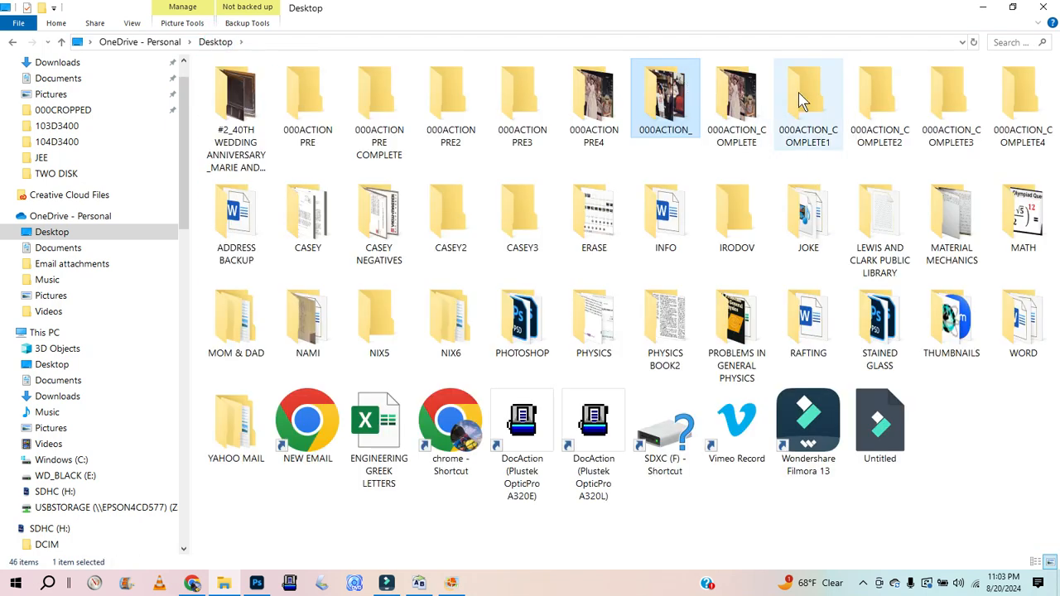
double_click(456, 96)
key(ctrl+v)
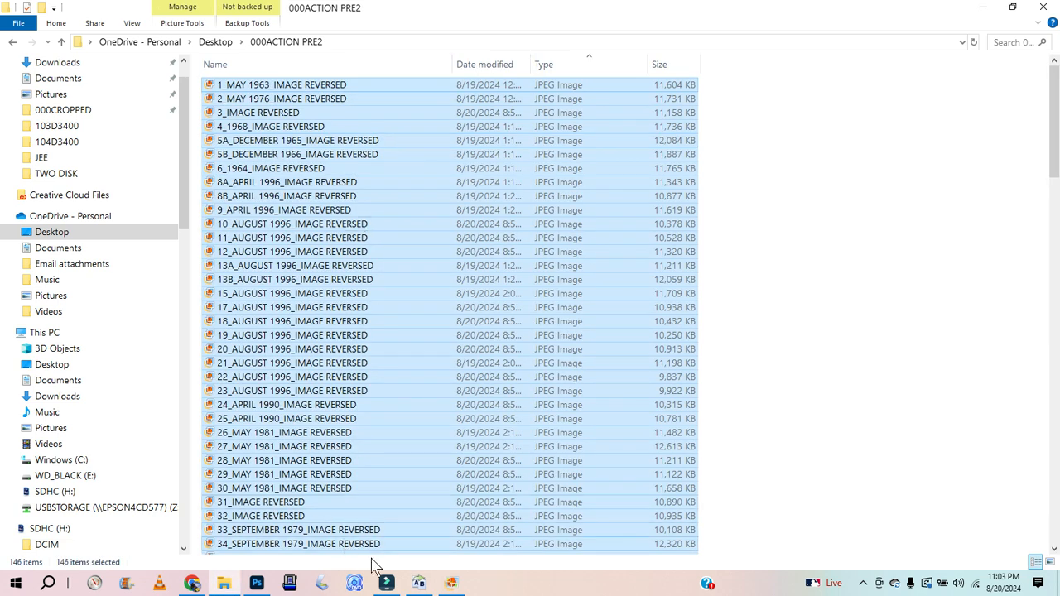
click(418, 583)
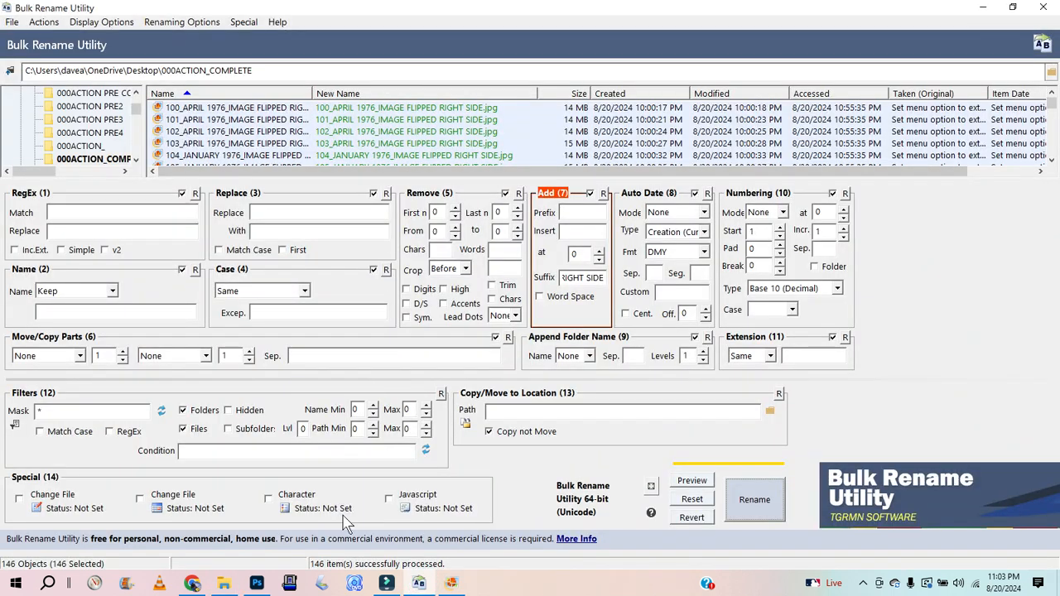
Step: Open the 000ACTION PRE2 folder in Bulk Rename Utility, select all its files, and switch off the Add suffix section
click(223, 583)
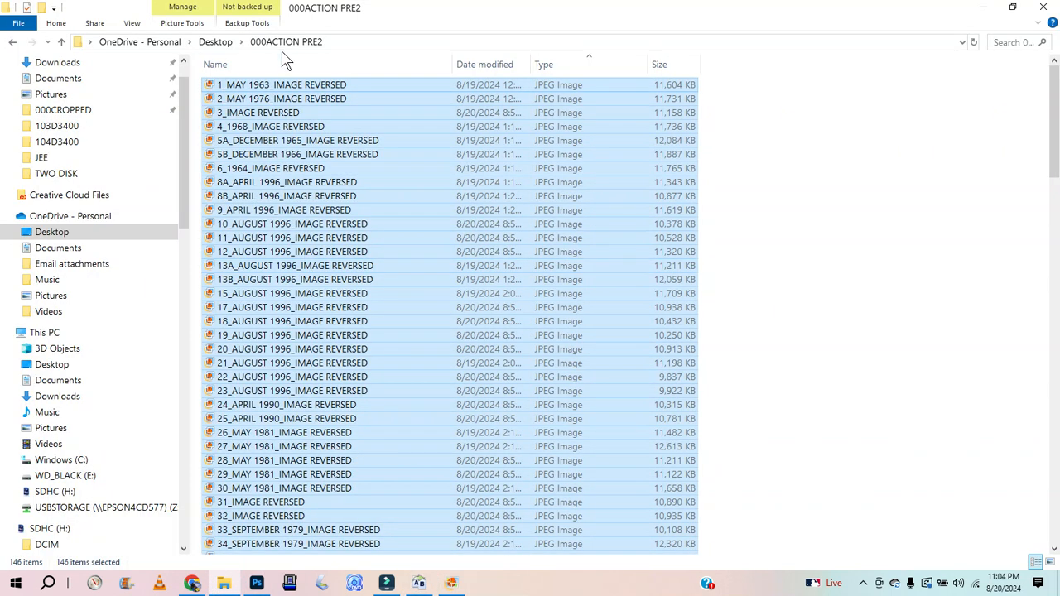
click(419, 583)
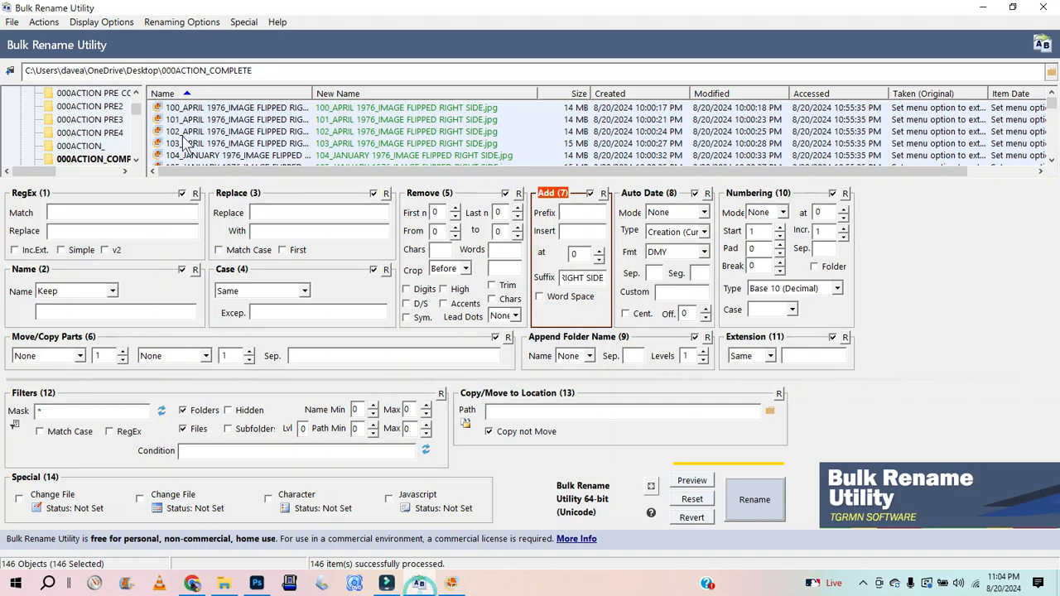
click(91, 107)
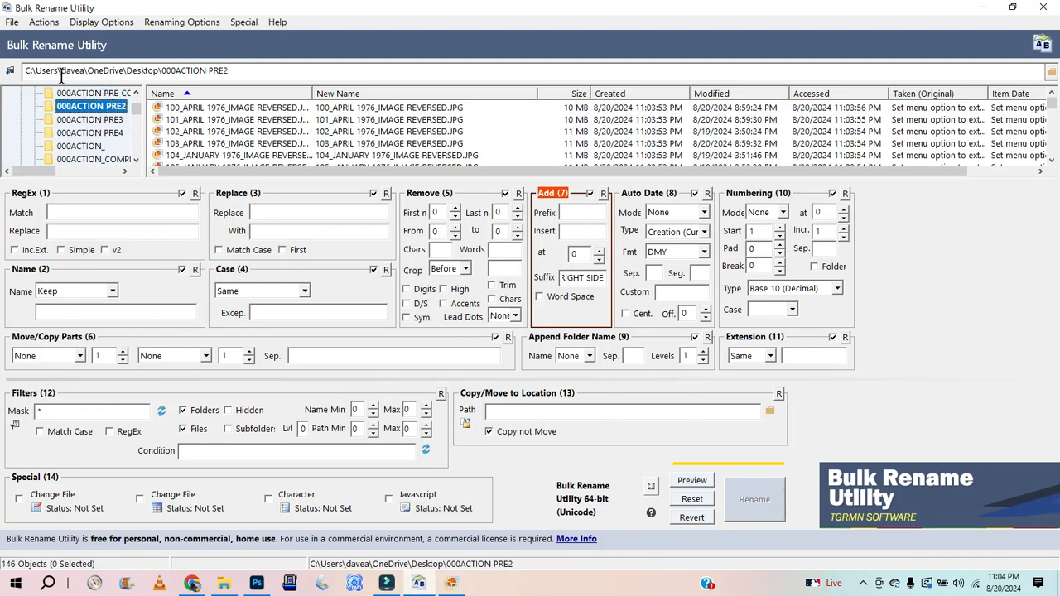
scroll(132, 106, up, 5)
scroll(124, 106, down, 5)
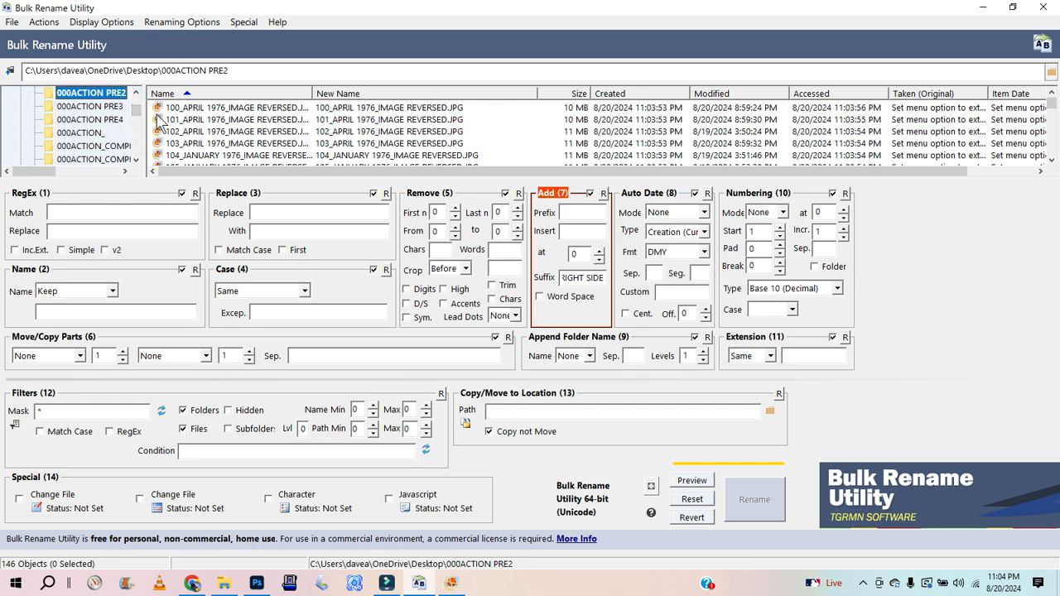
drag(138, 108, 137, 105)
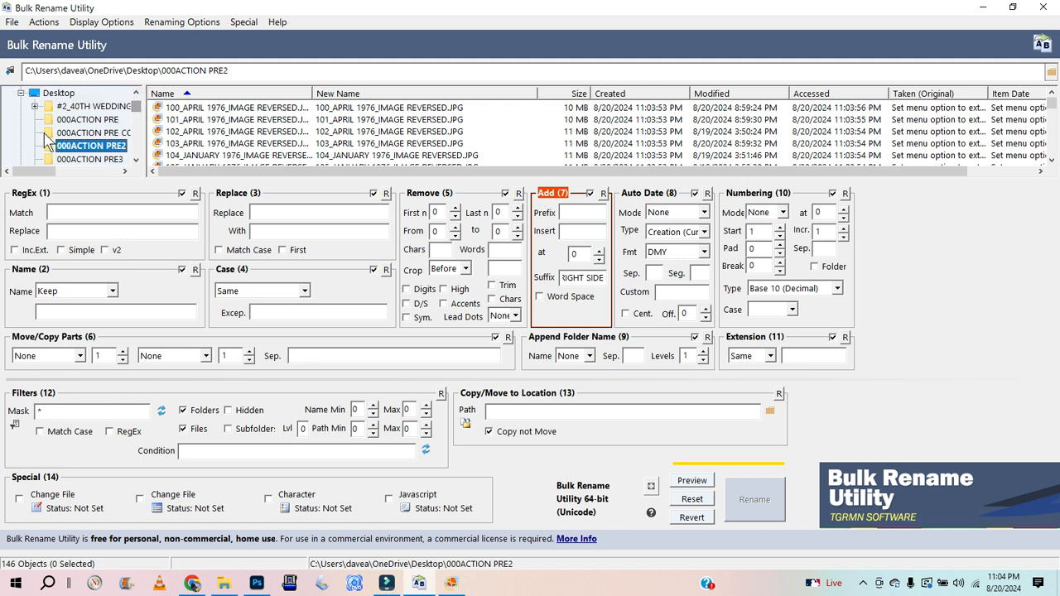
click(194, 108)
key(ctrl+a)
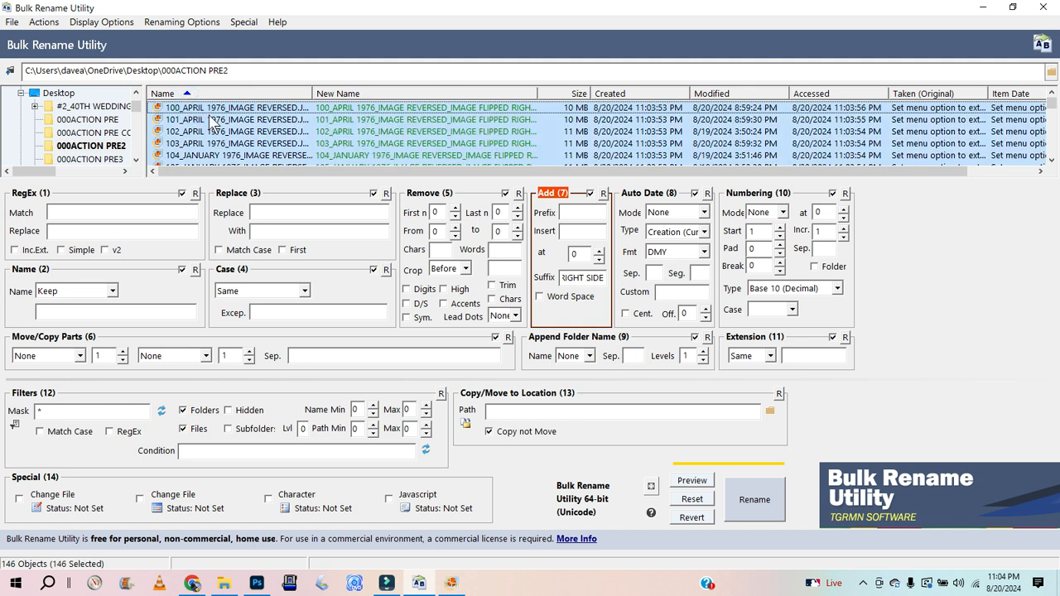
click(592, 194)
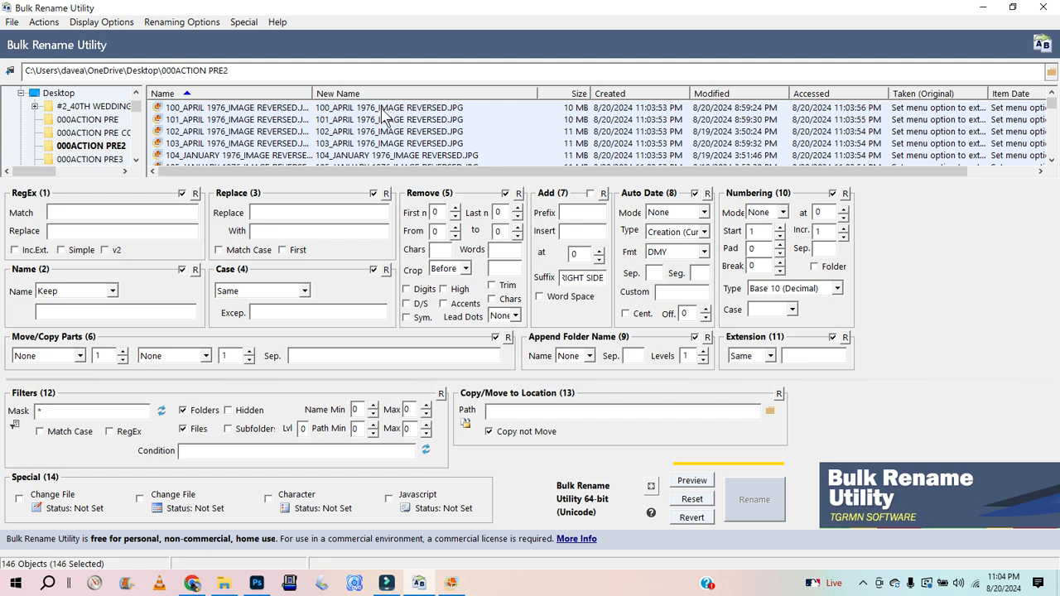
Step: Set Remove to strip the last 14 characters from every name, then run the rename and confirm it
double_click(501, 212)
text(15)
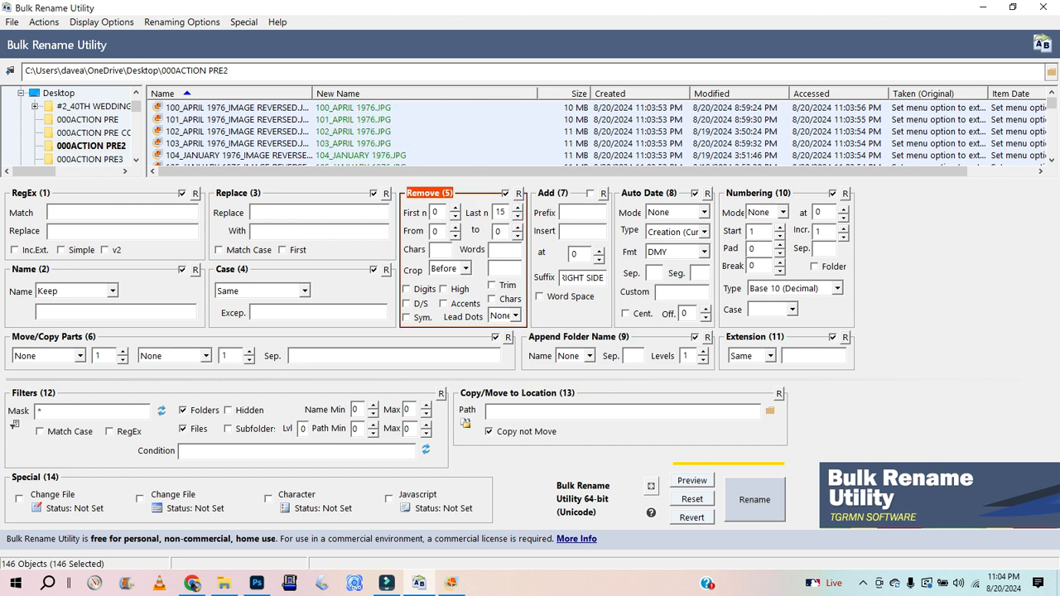
key(BackSpace)
text(4)
click(752, 500)
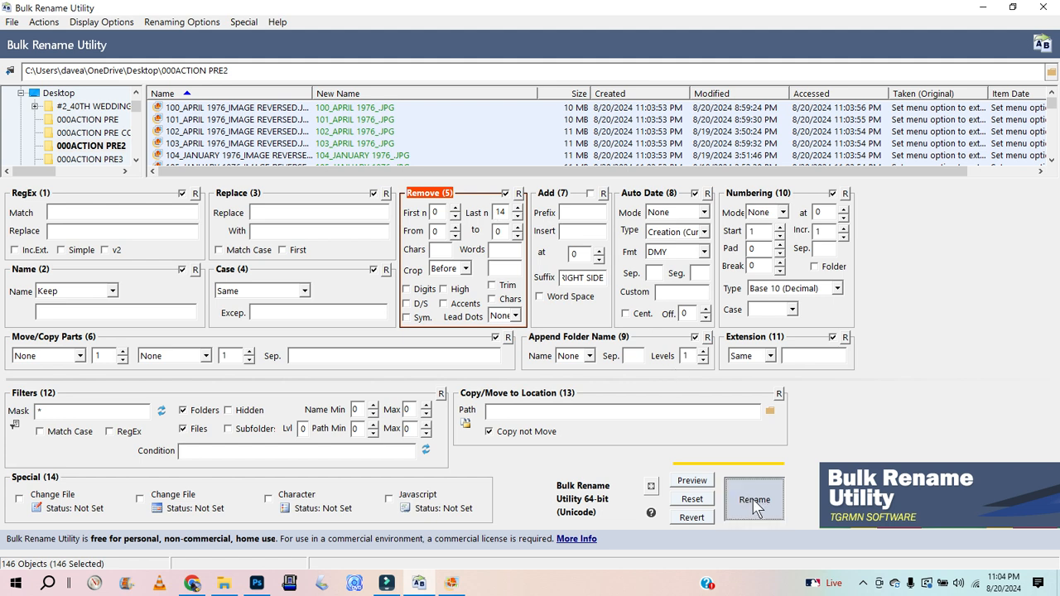
click(545, 371)
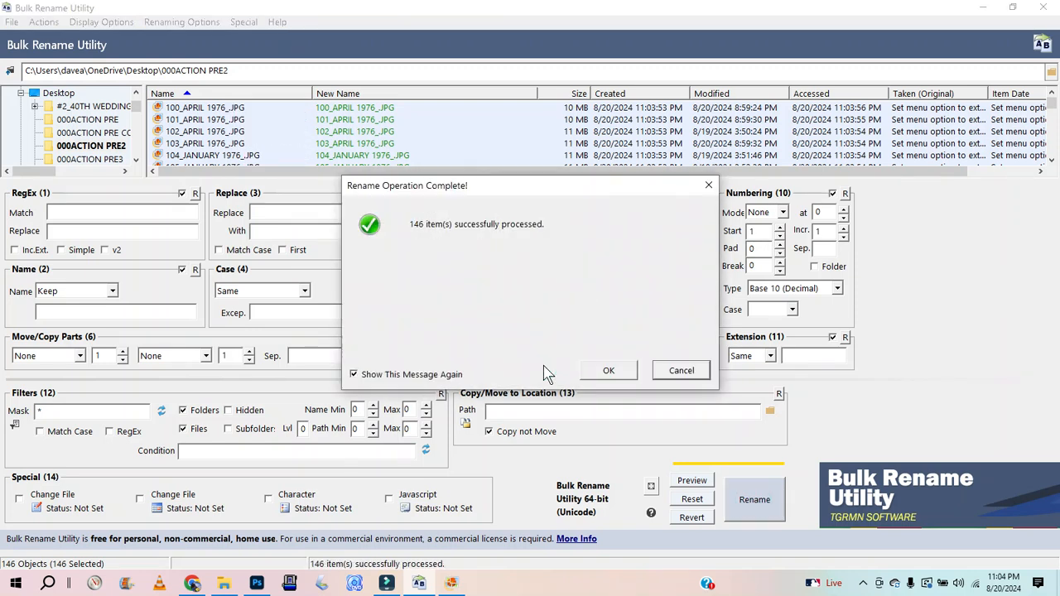
click(604, 372)
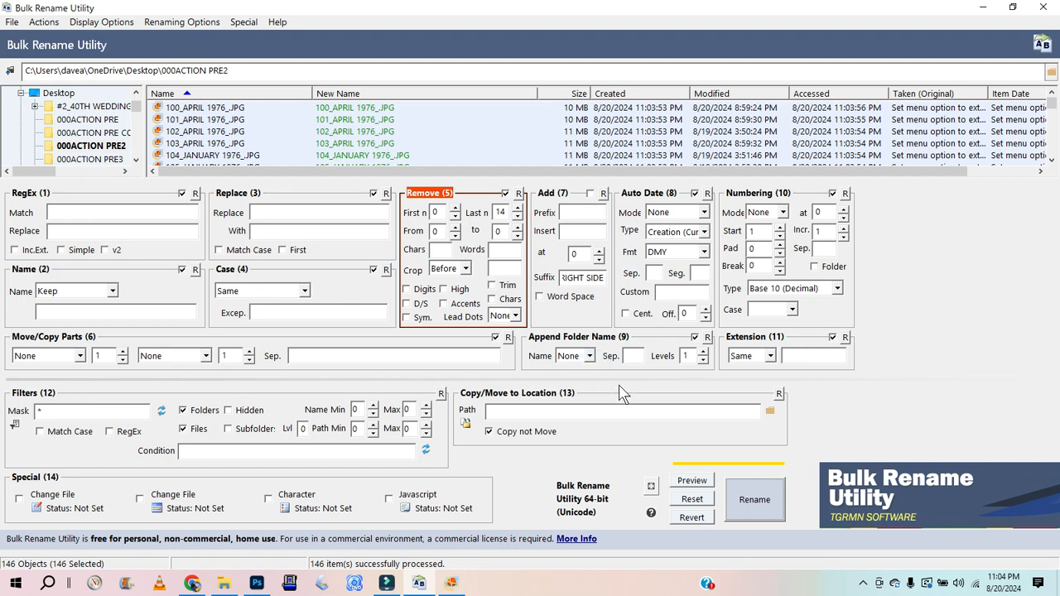
Step: Refresh the 000ACTION PRE2 folder and inspect the renamed photos in File Explorer
click(102, 133)
click(99, 145)
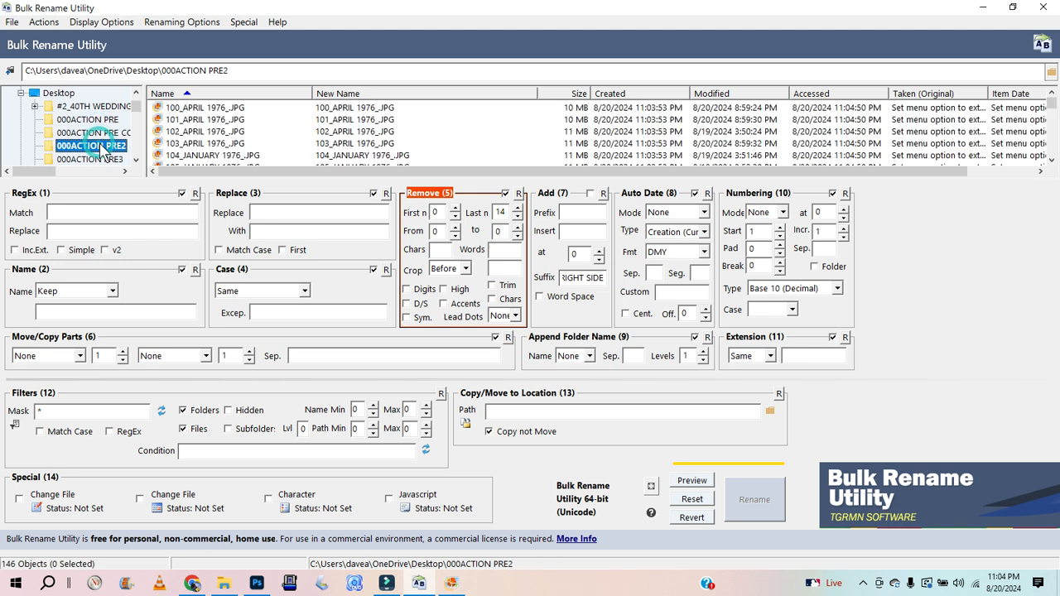
click(214, 108)
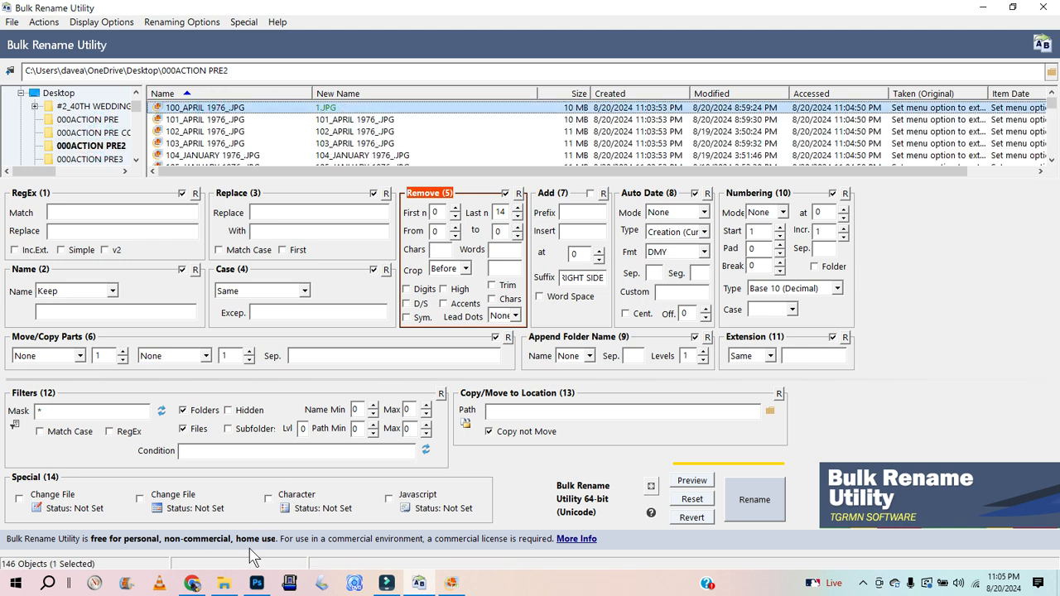
click(233, 582)
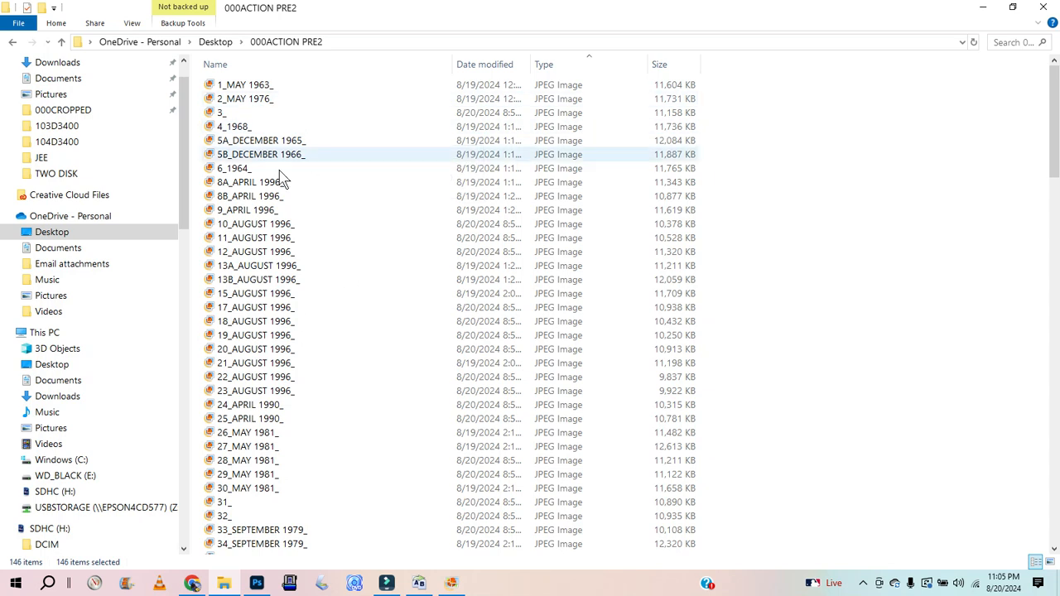
click(982, 8)
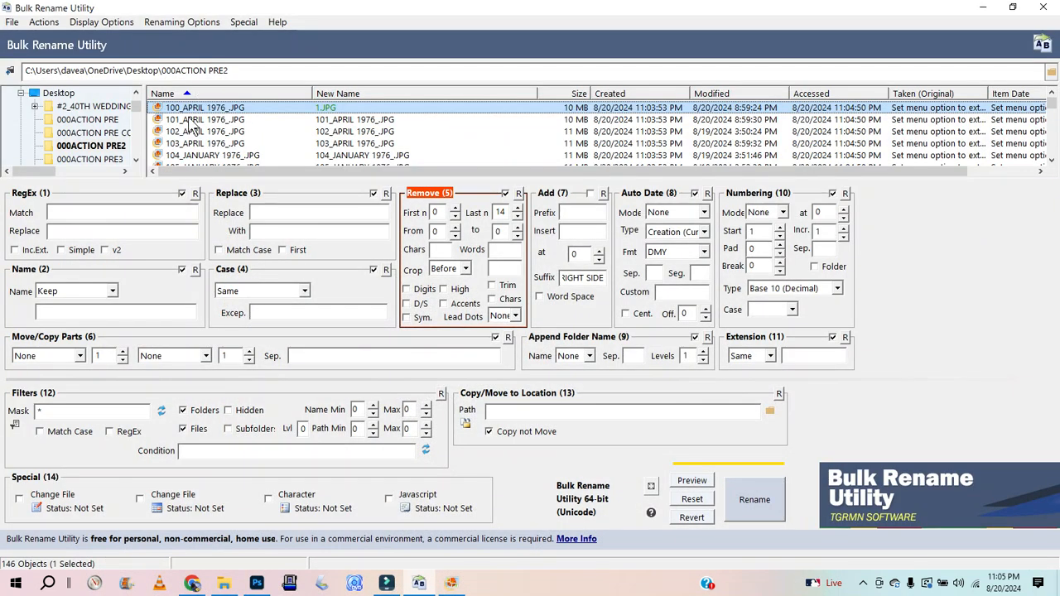
Step: Select all files and switch the Remove section off
key(ctrl+a)
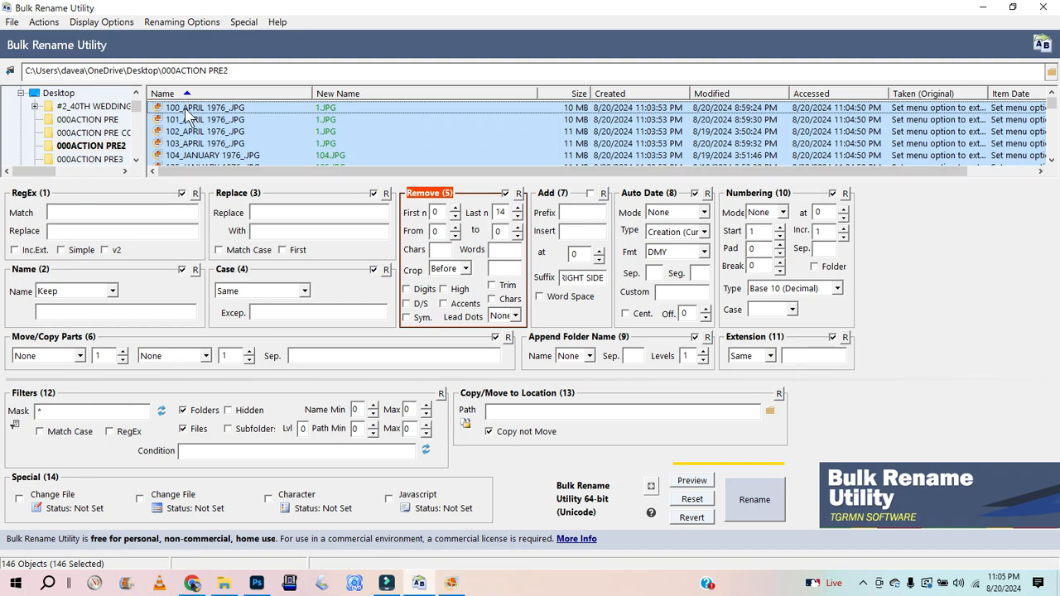
click(504, 194)
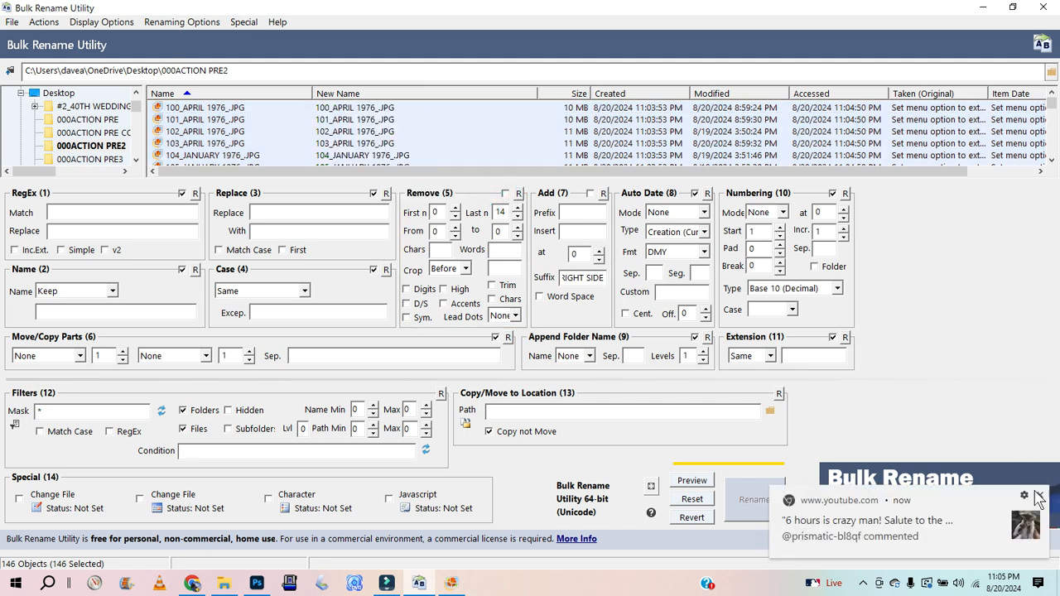
click(1039, 496)
drag(505, 210, 495, 211)
click(505, 194)
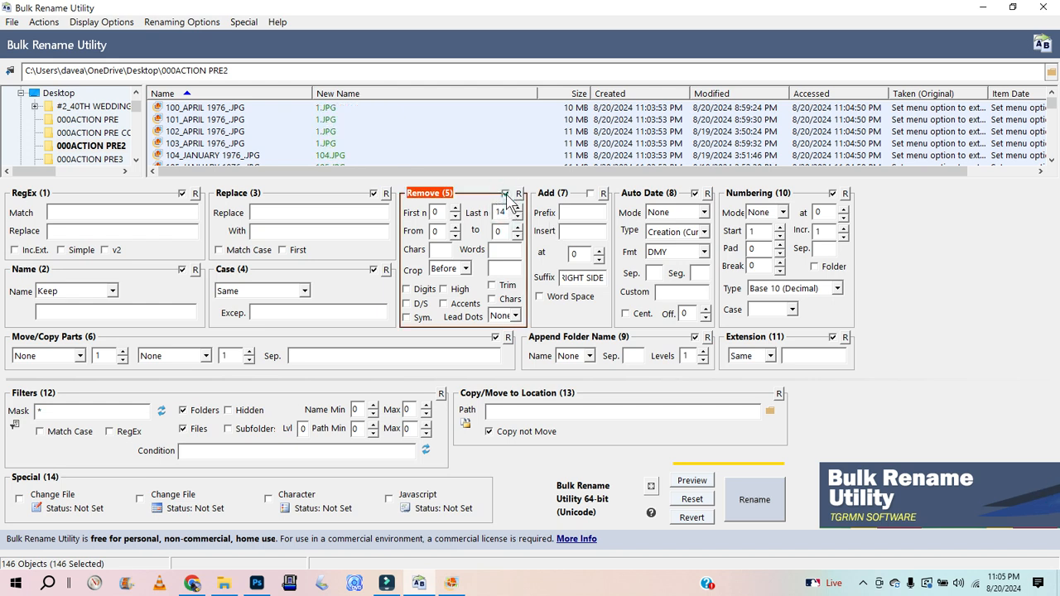
click(504, 194)
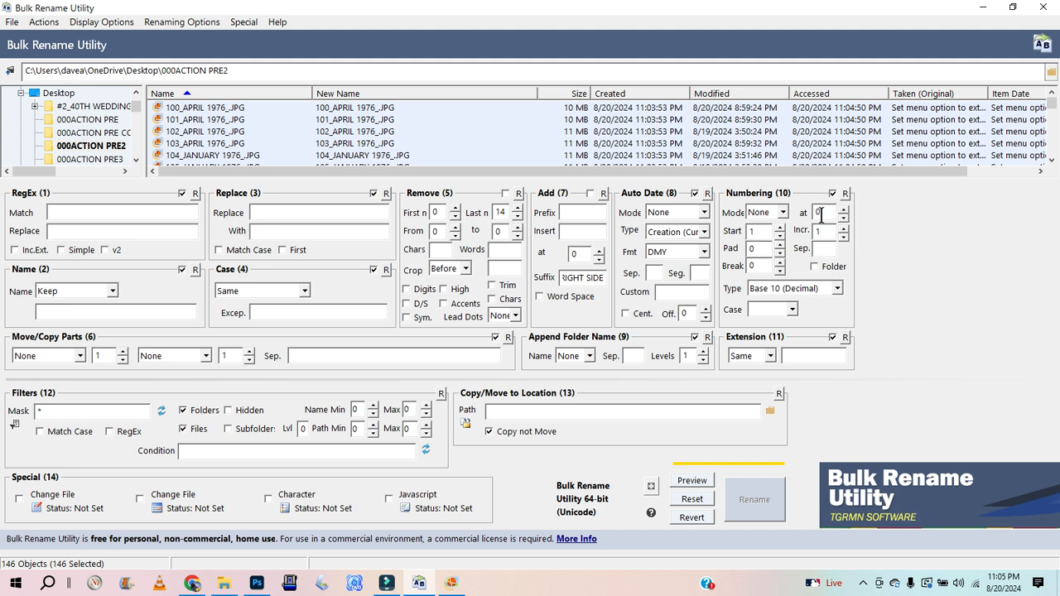
click(780, 213)
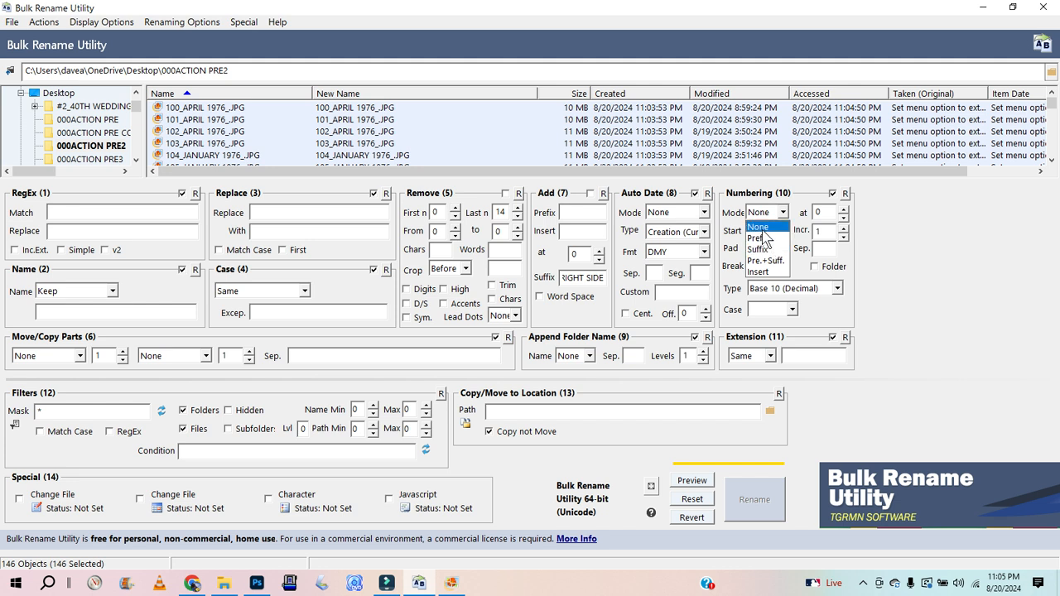
click(759, 237)
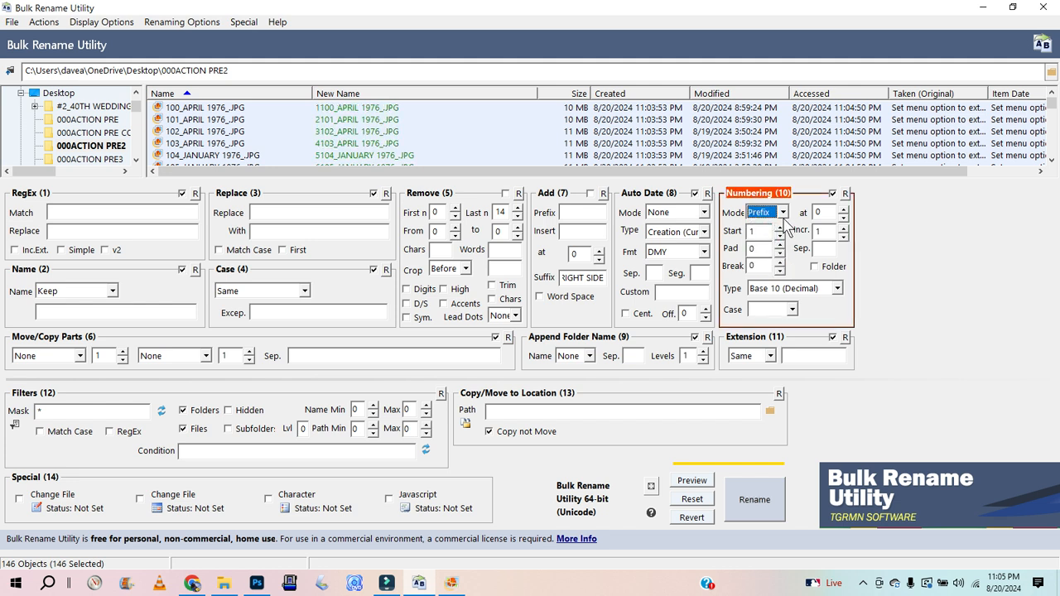
click(783, 214)
click(772, 228)
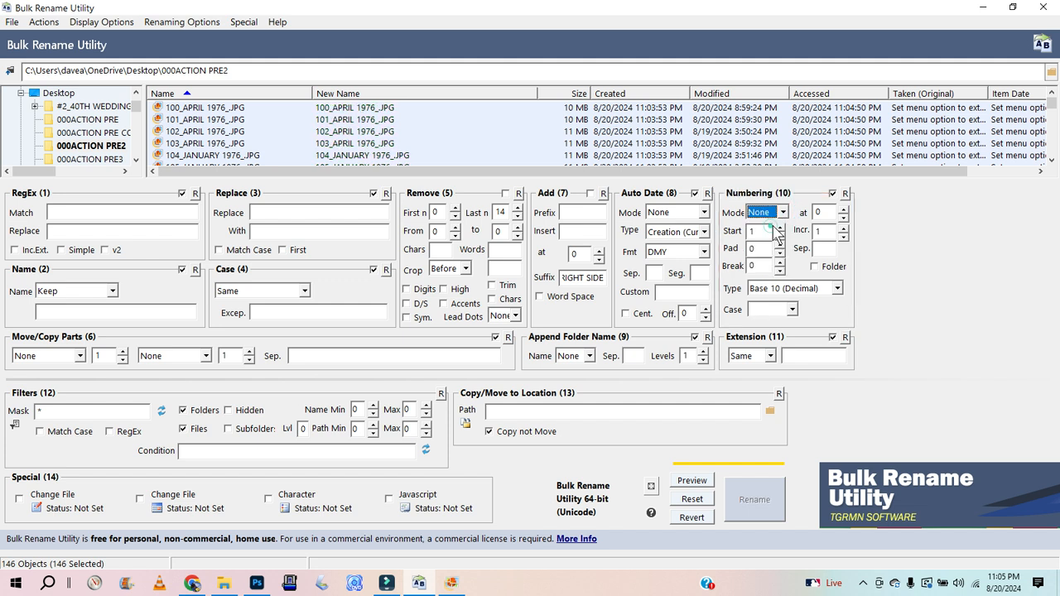
click(694, 194)
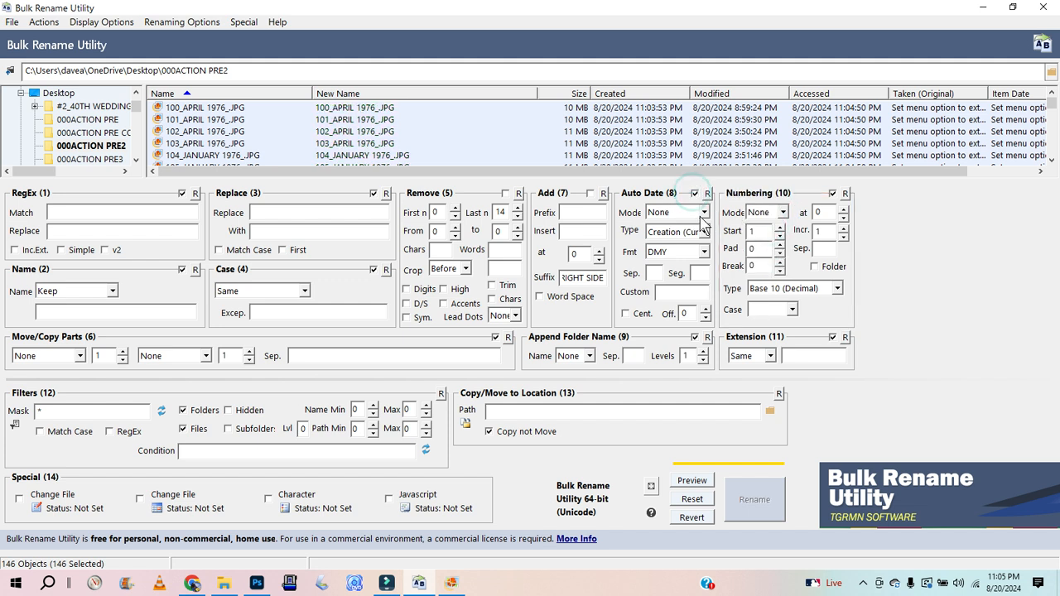
click(703, 213)
click(697, 211)
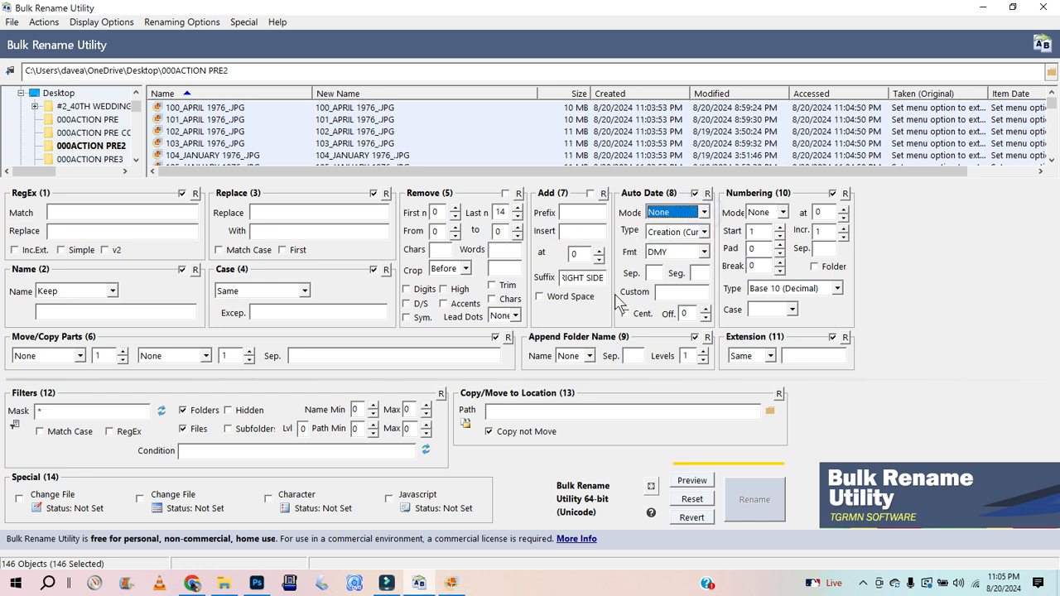
click(466, 271)
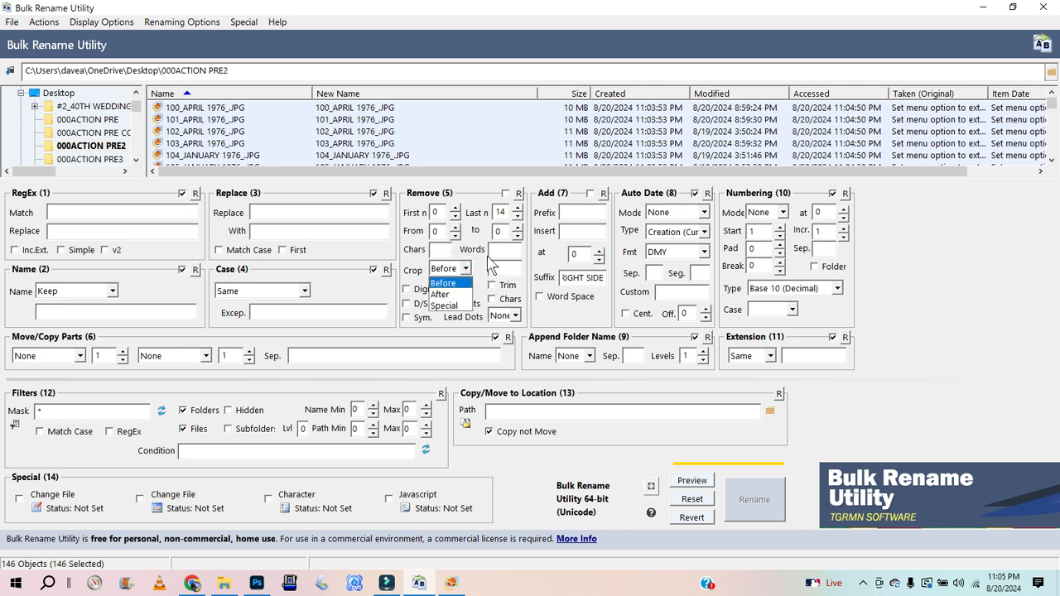
click(494, 250)
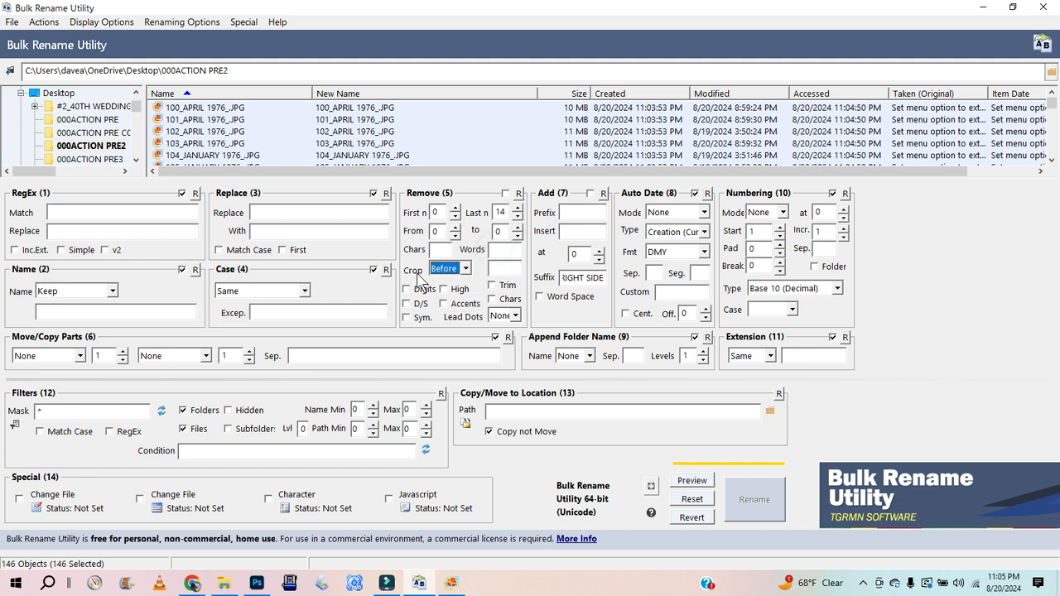
Step: Re-enable Remove with first n set to 0 and last n set to 1 character
click(433, 212)
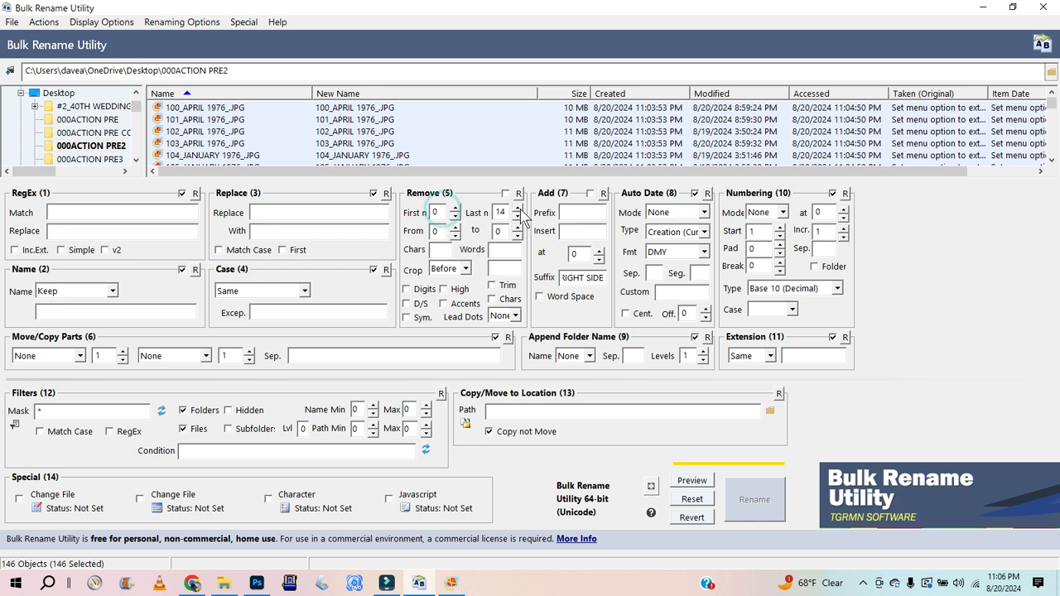
drag(506, 210, 487, 213)
text(0)
double_click(433, 212)
click(505, 193)
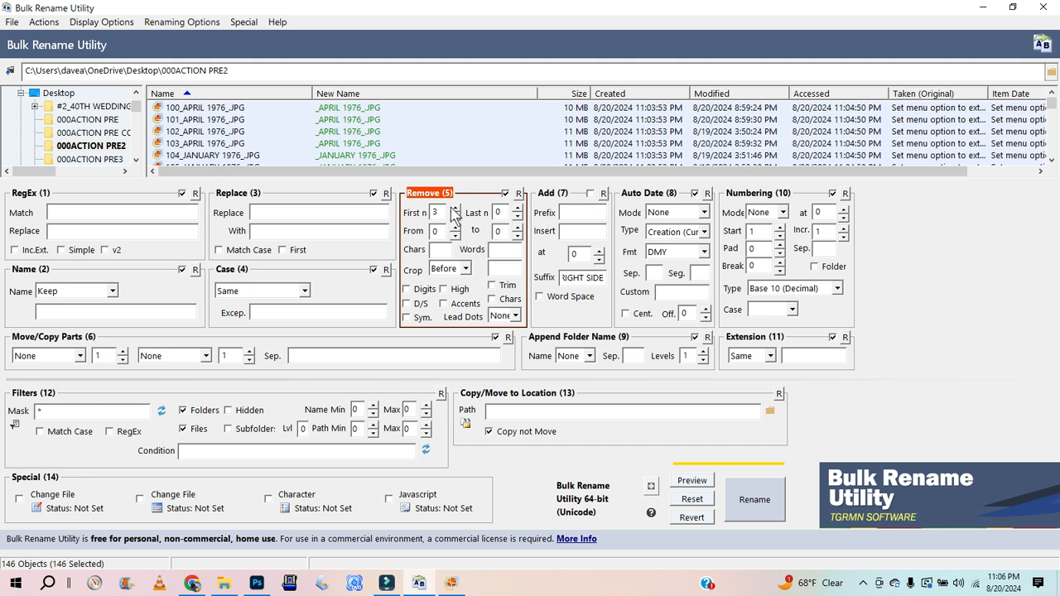
click(455, 216)
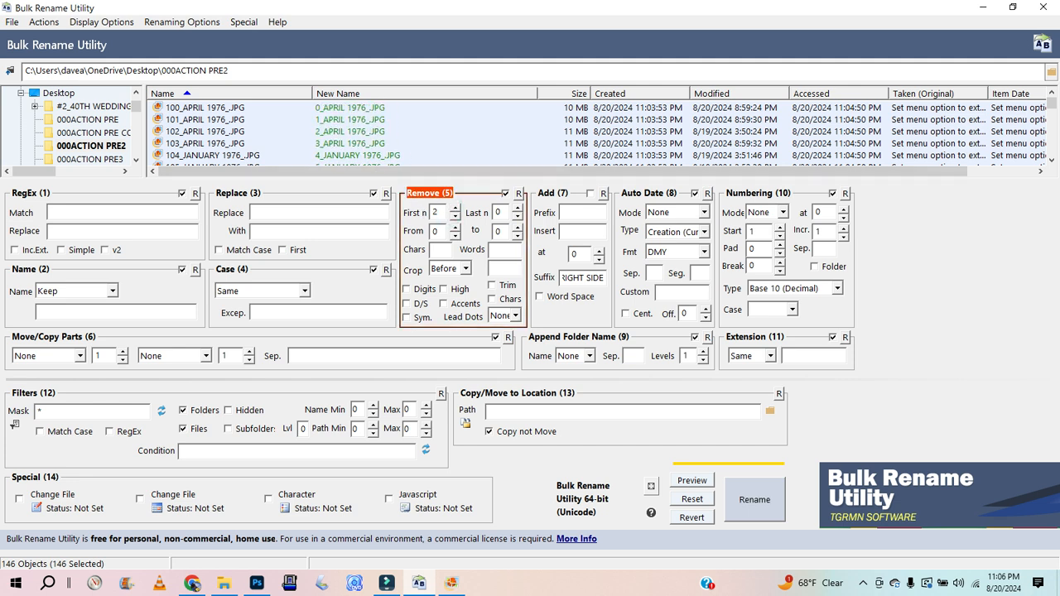
click(455, 216)
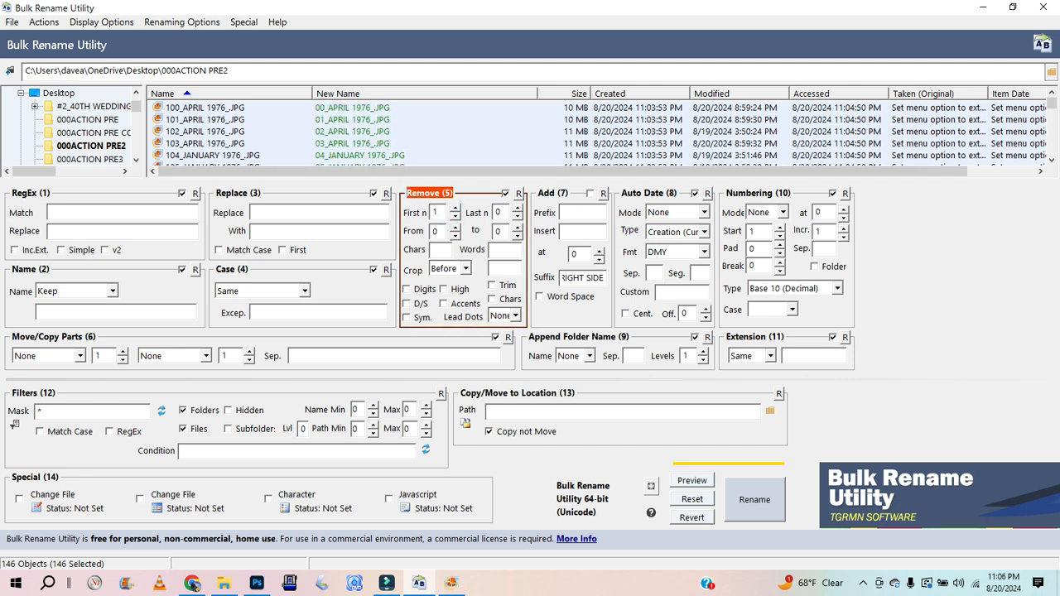
key(BackSpace)
text(0)
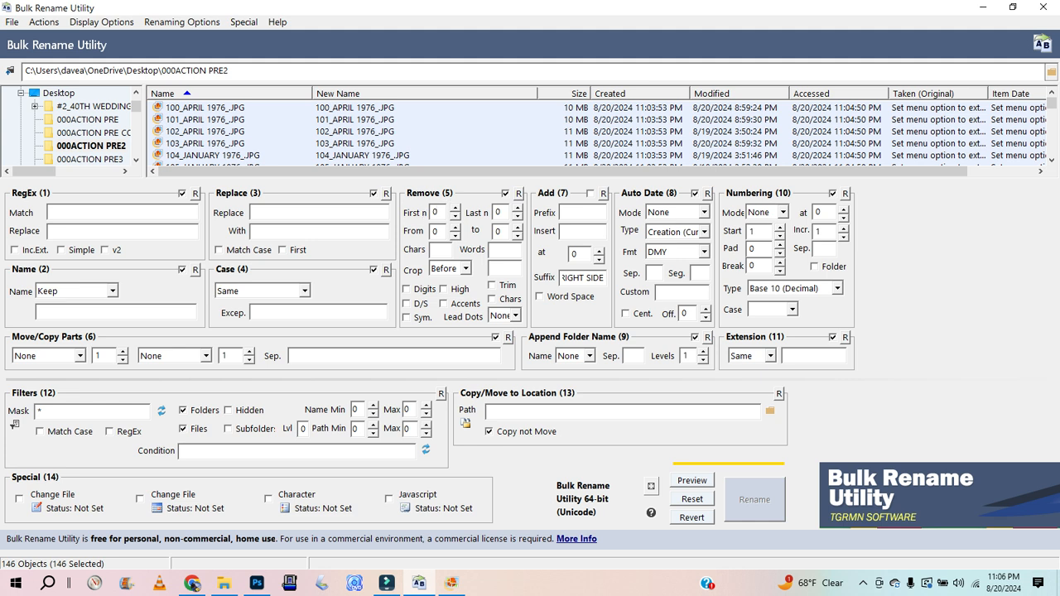
click(517, 208)
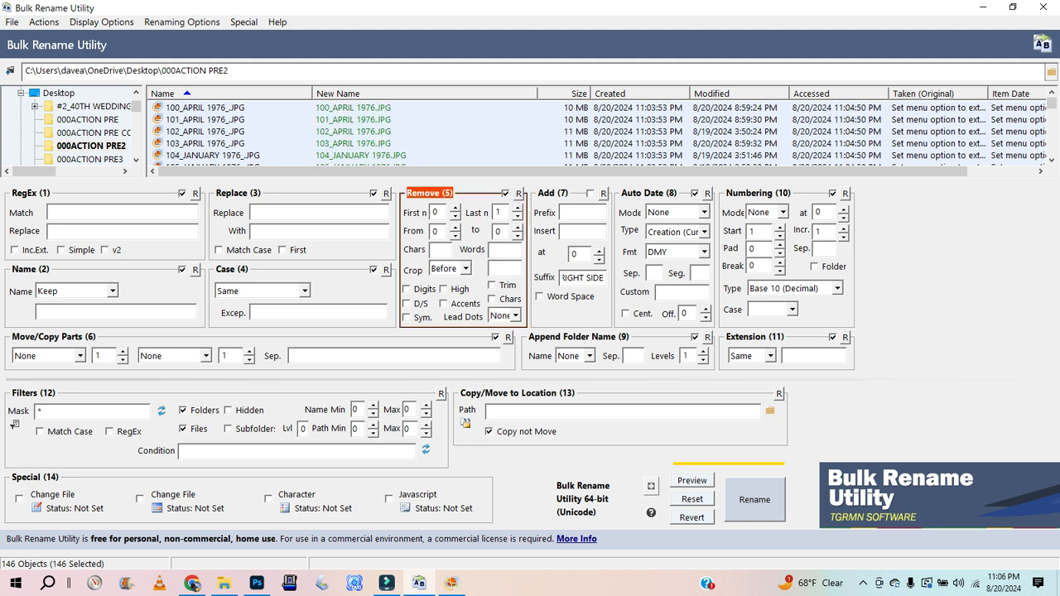
Step: Run the rename on all files, confirm it, and review the resulting names in File Explorer
click(750, 501)
click(548, 369)
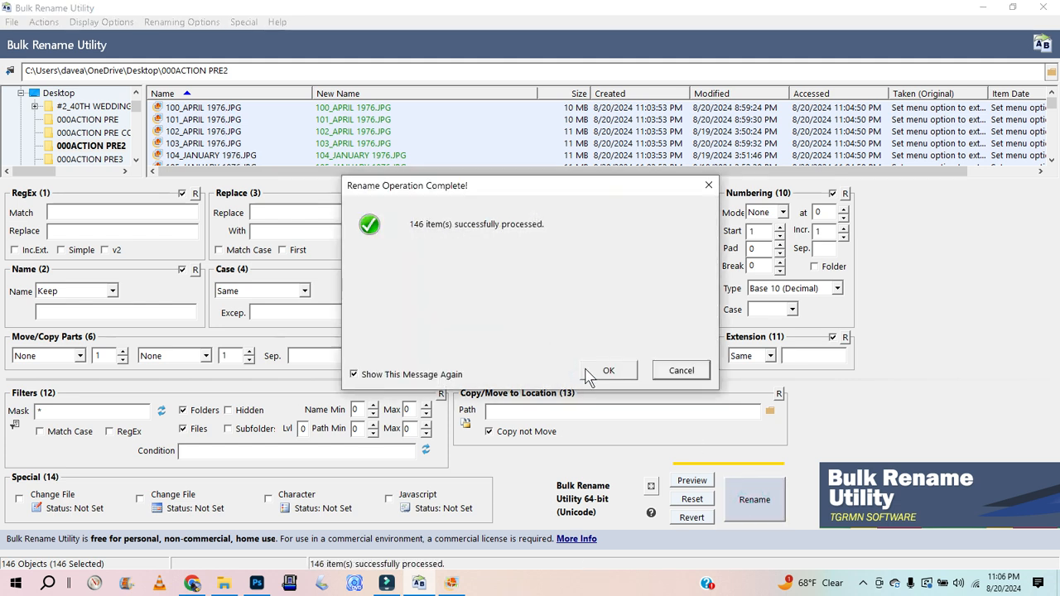
click(598, 374)
click(224, 583)
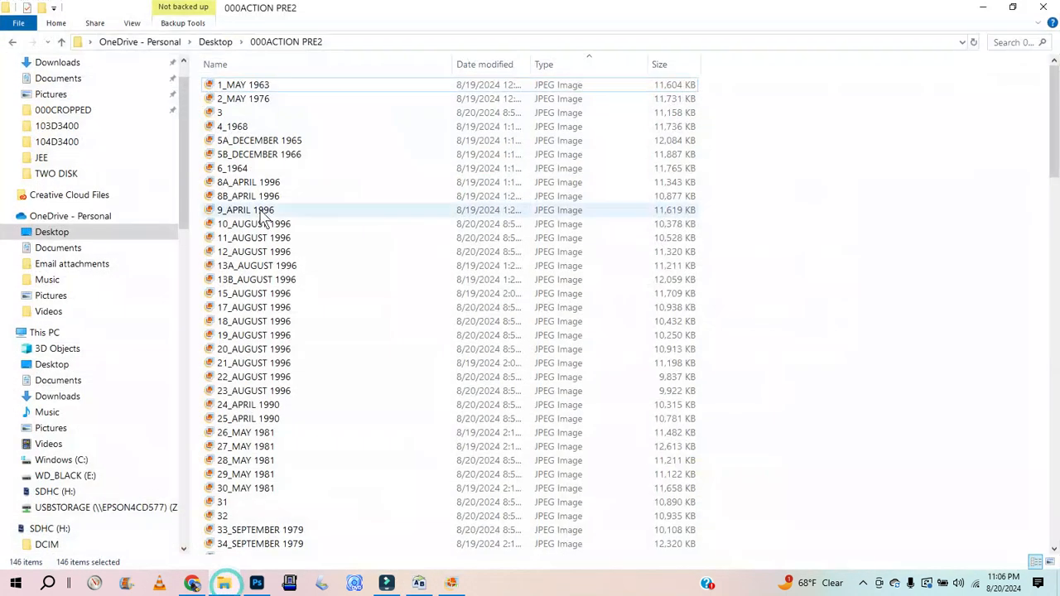
click(421, 583)
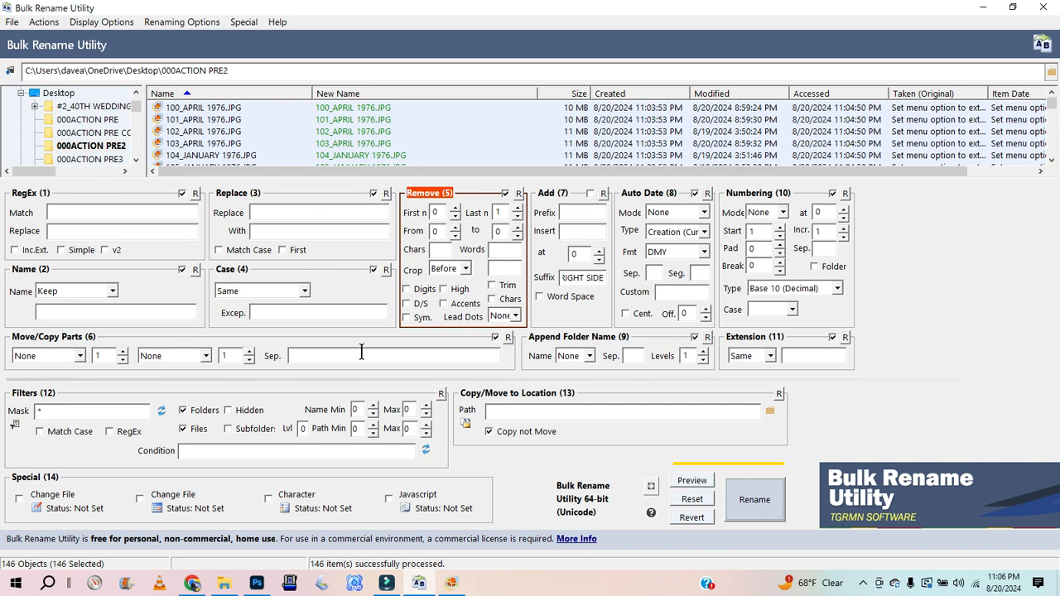
click(938, 332)
click(12, 22)
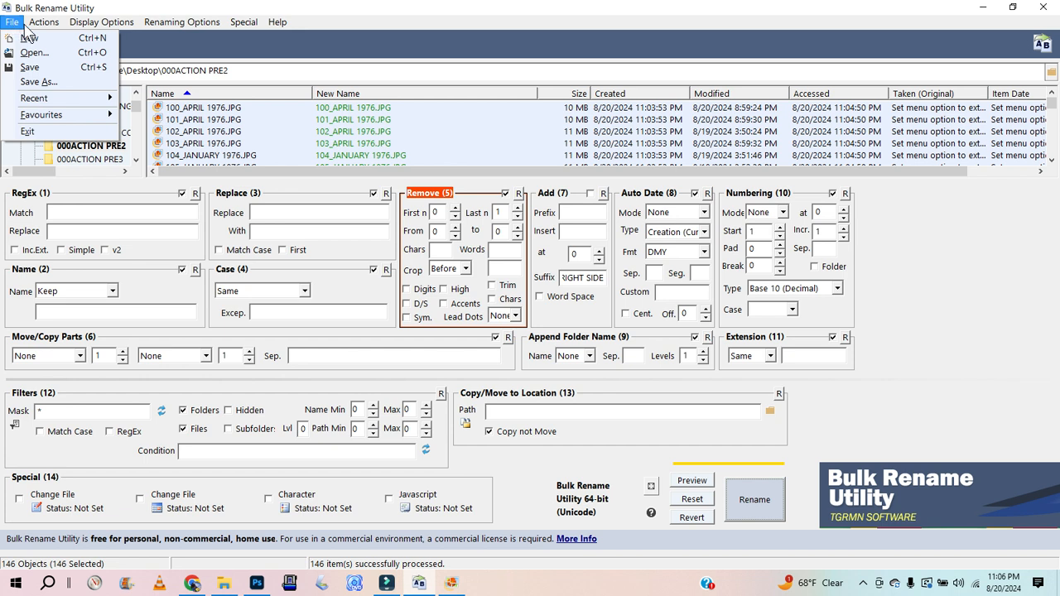
mouse_move(39, 28)
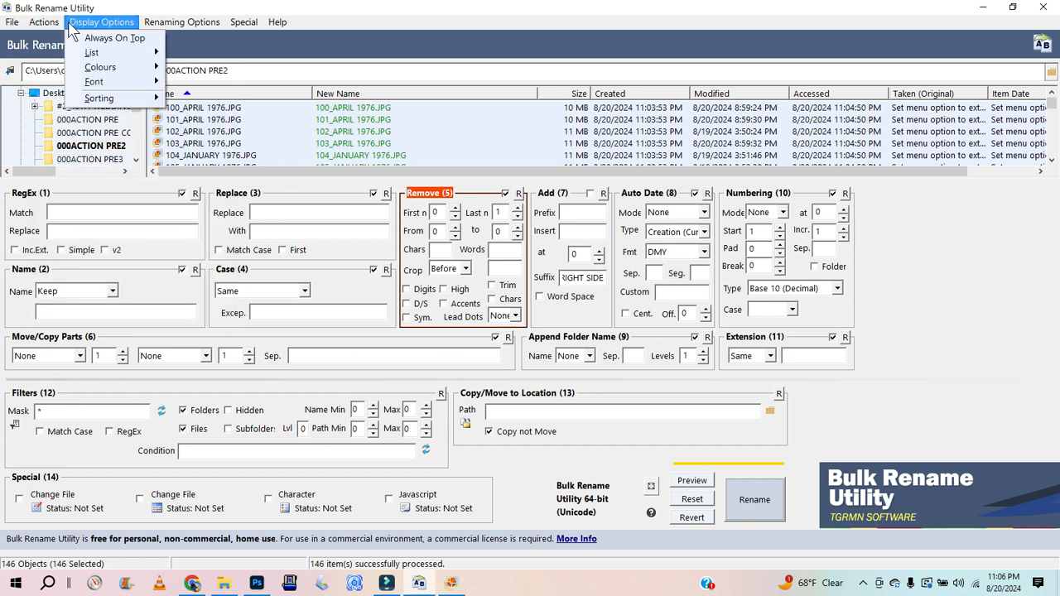
mouse_move(108, 27)
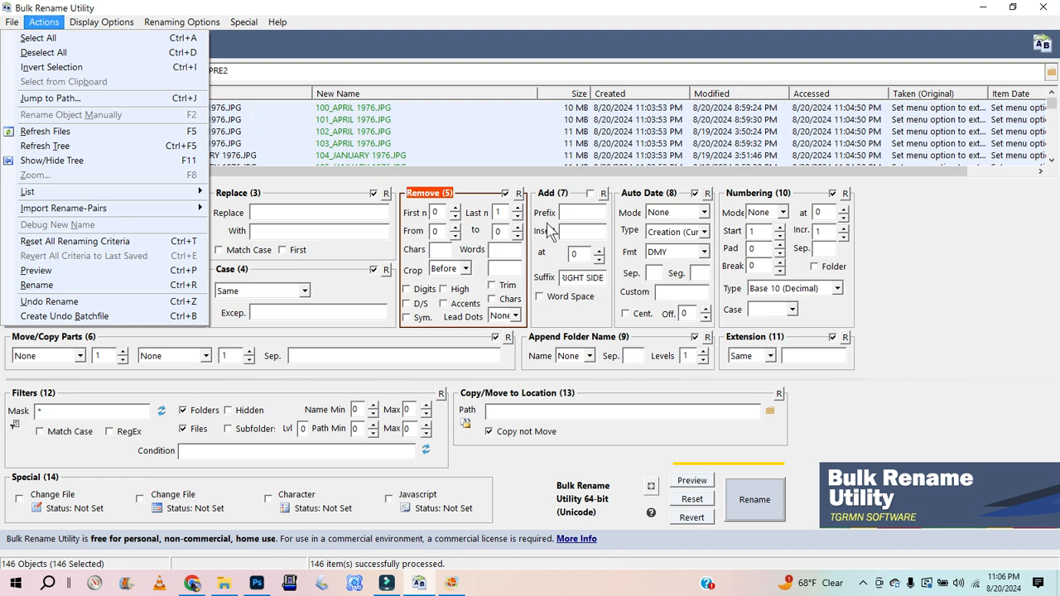
click(946, 329)
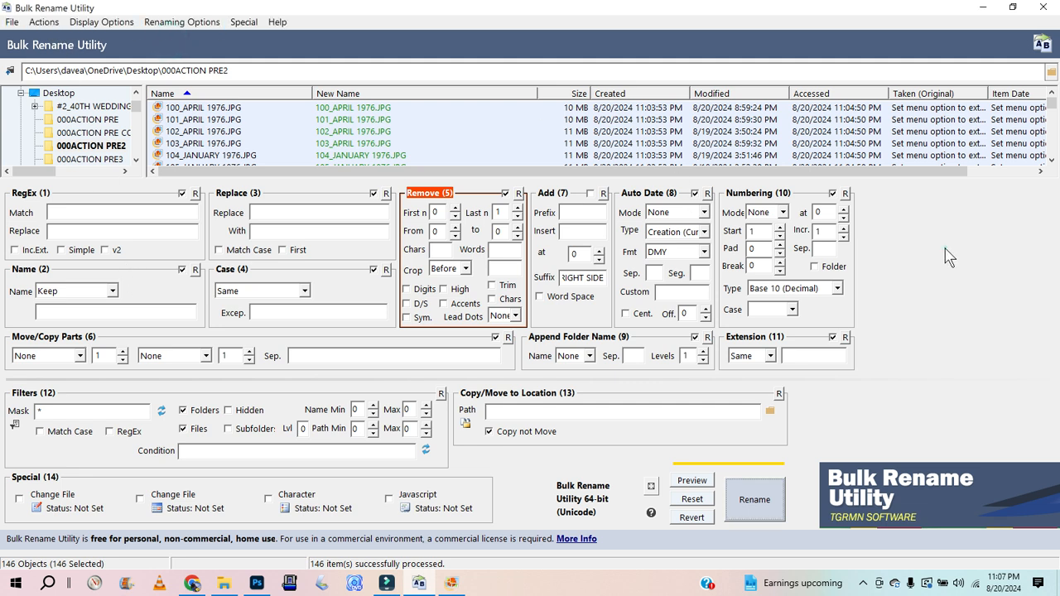
Step: Switch the Remove section off so its character removal no longer applies to the files
click(505, 193)
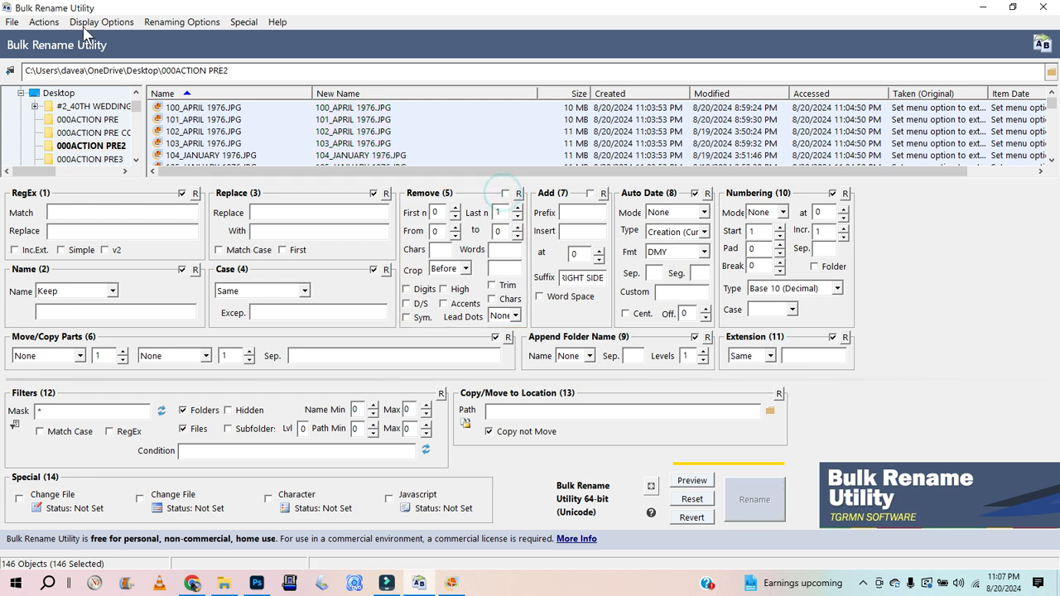
click(39, 23)
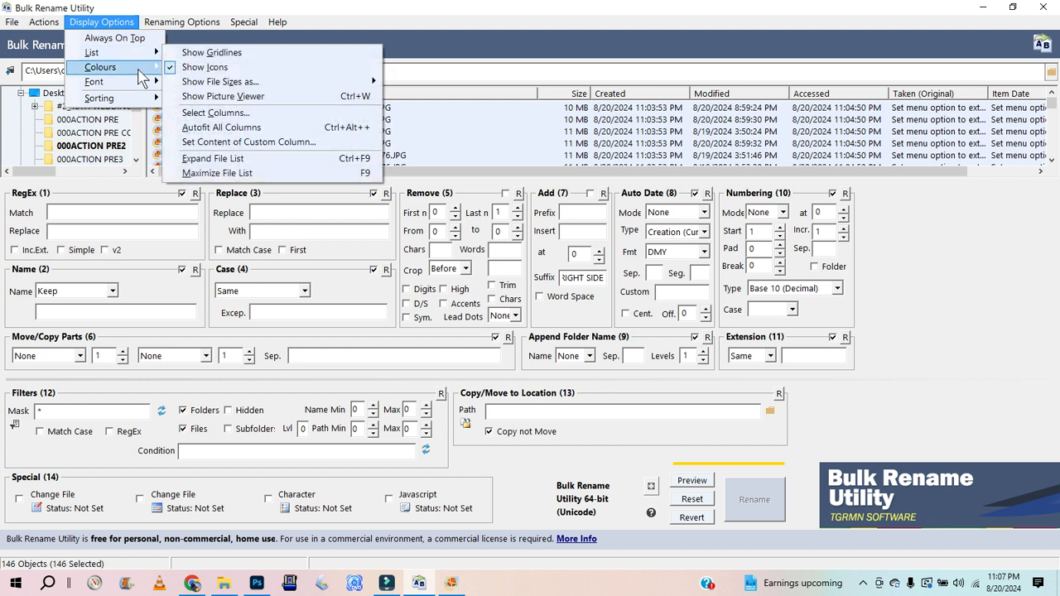
mouse_move(140, 73)
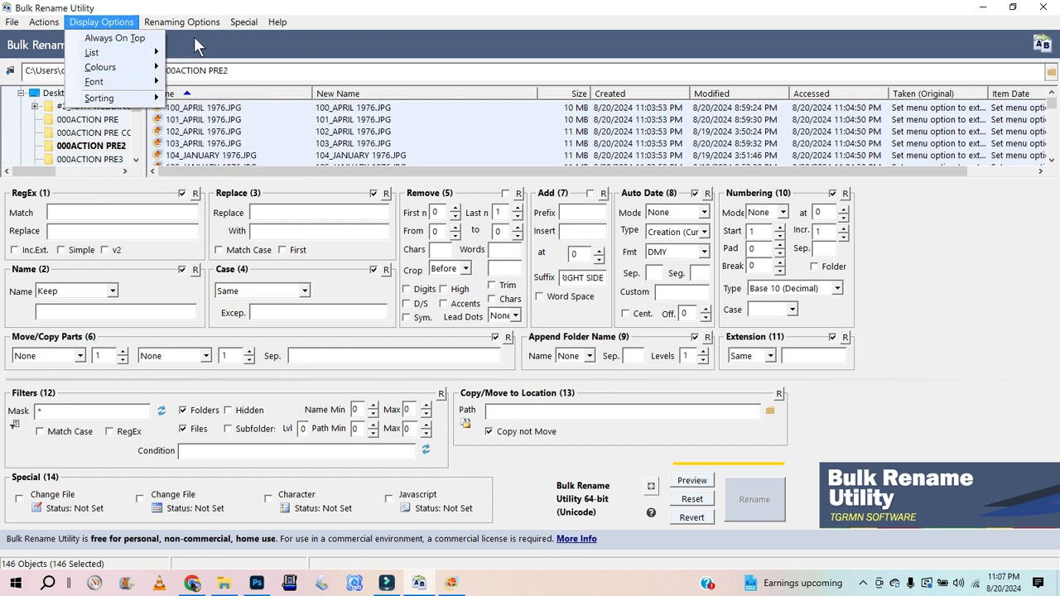
click(980, 263)
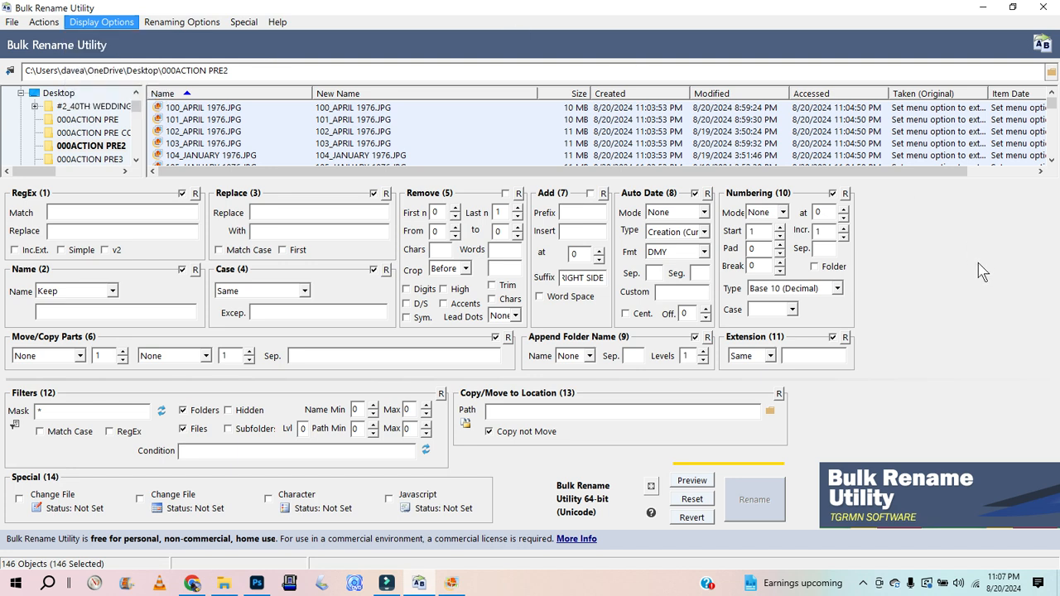